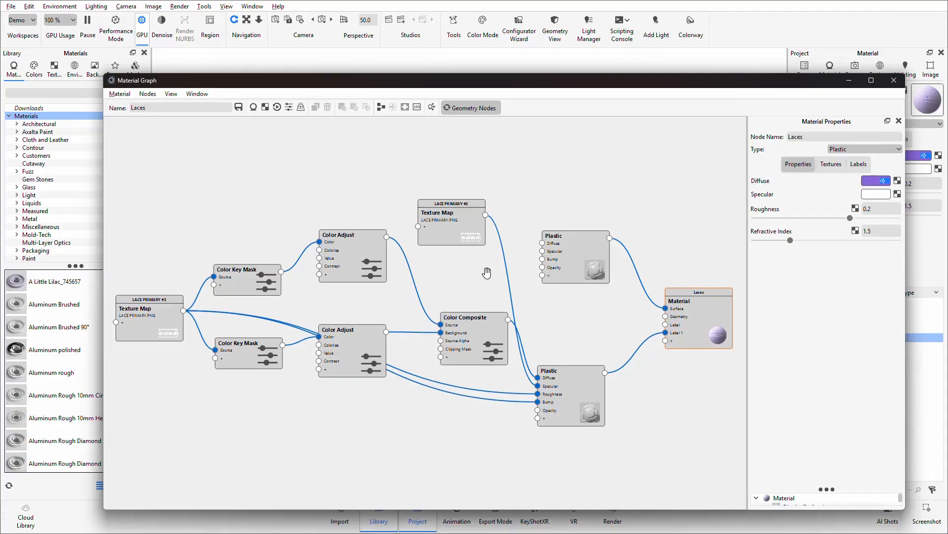
Step: Close the material graph and start saving the project materials from Eyelets through Logo to the library
{"action": "left_click", "coordinate": [894, 80]}
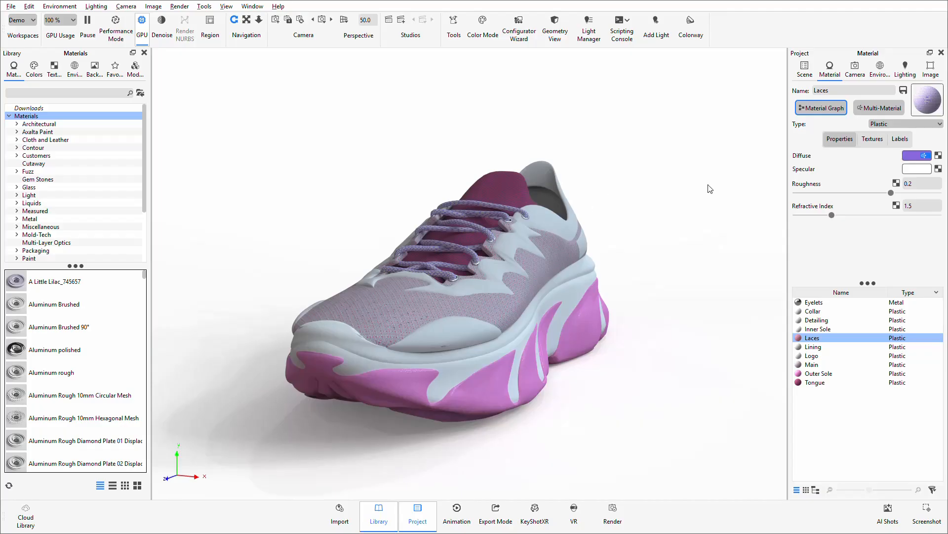
{"action": "left_click", "coordinate": [904, 92]}
{"action": "left_click", "coordinate": [815, 302]}
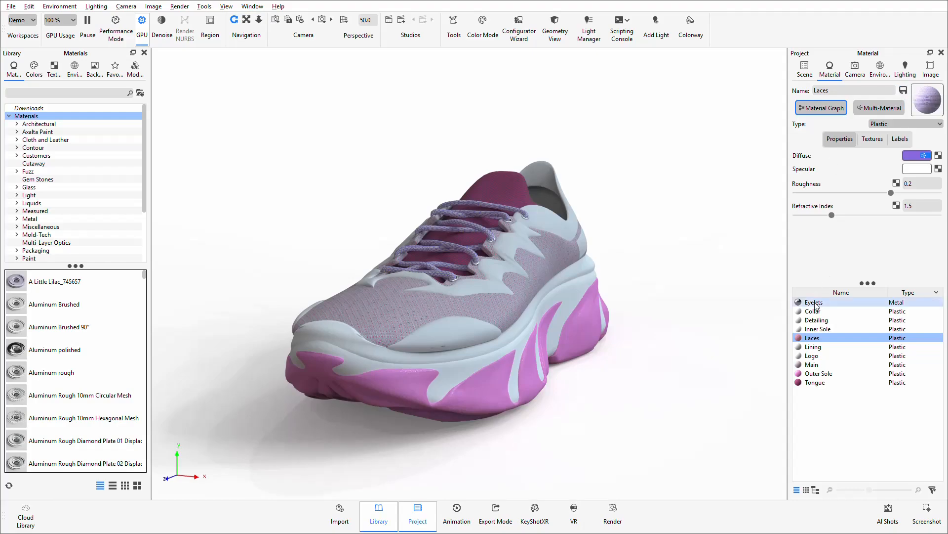
{"action": "left_click", "coordinate": [816, 357], "text": "shift"}
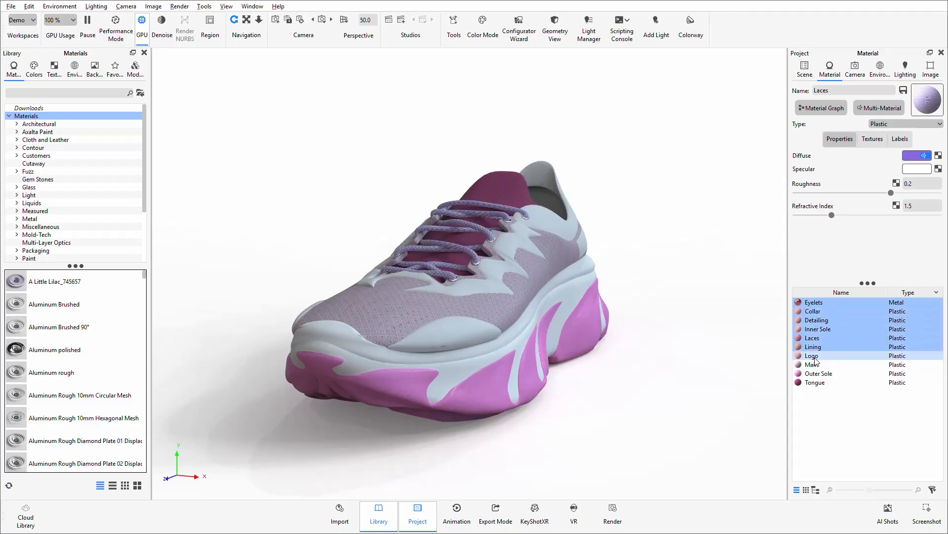
{"action": "right_click", "coordinate": [809, 324]}
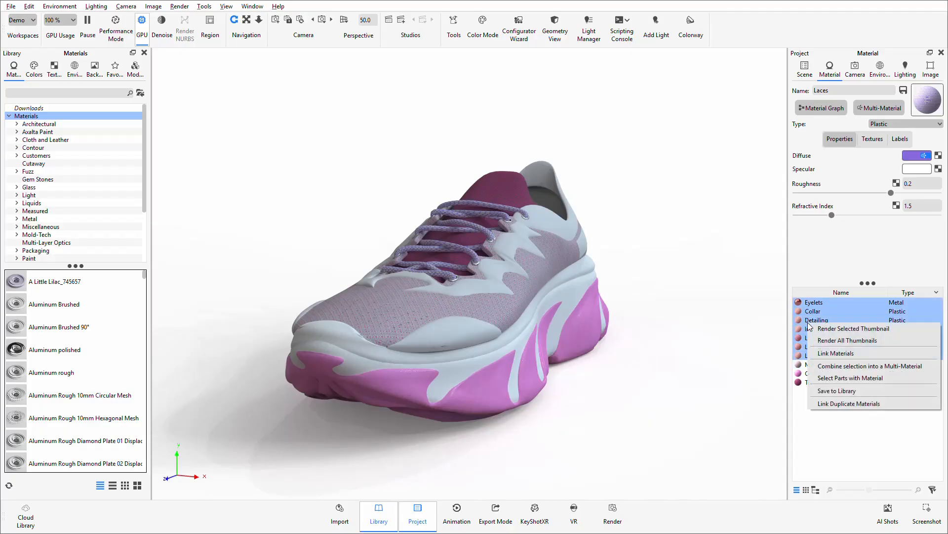
{"action": "left_click", "coordinate": [836, 392]}
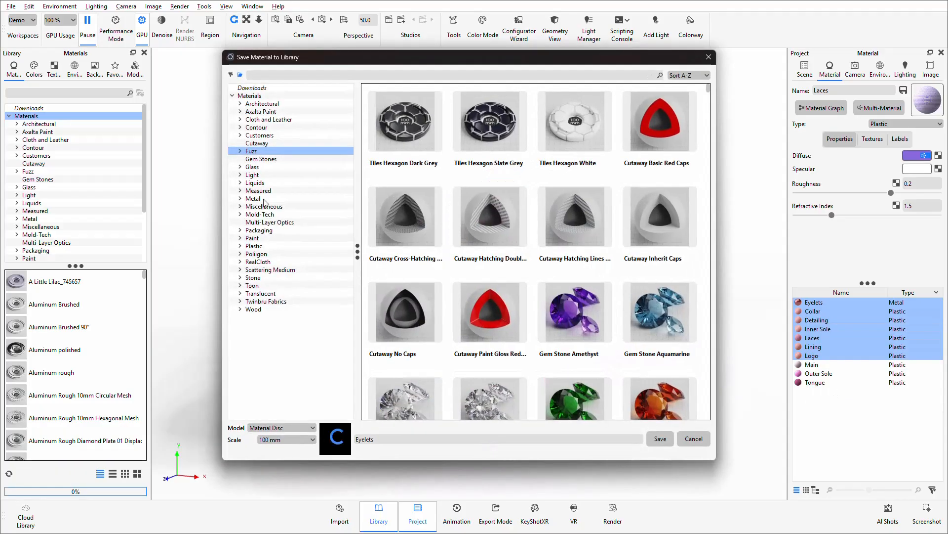
Step: Create a DEMO folder under Materials in the library and add a Trainer subfolder inside it
{"action": "right_click", "coordinate": [254, 96]}
{"action": "left_click", "coordinate": [280, 103]}
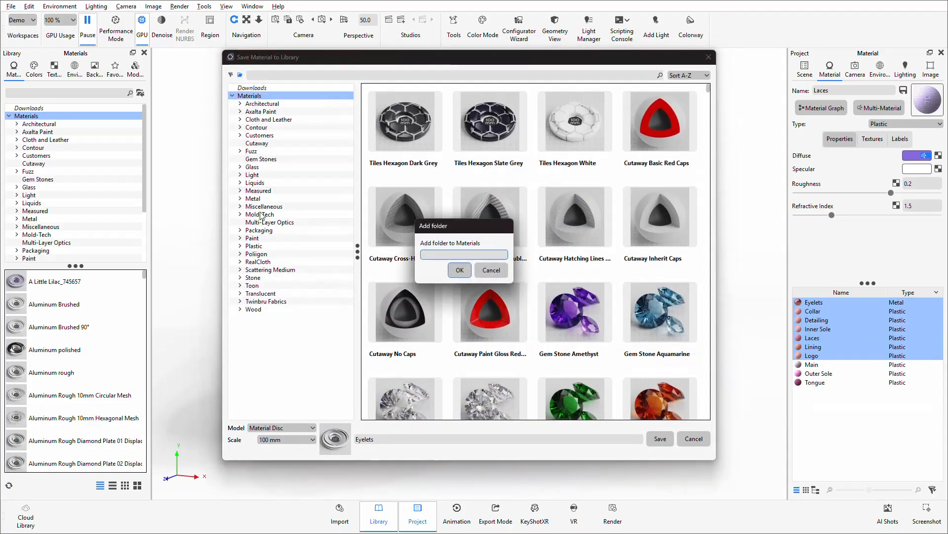
{"action": "type", "text": "DEMO"}
{"action": "key", "text": "Return"}
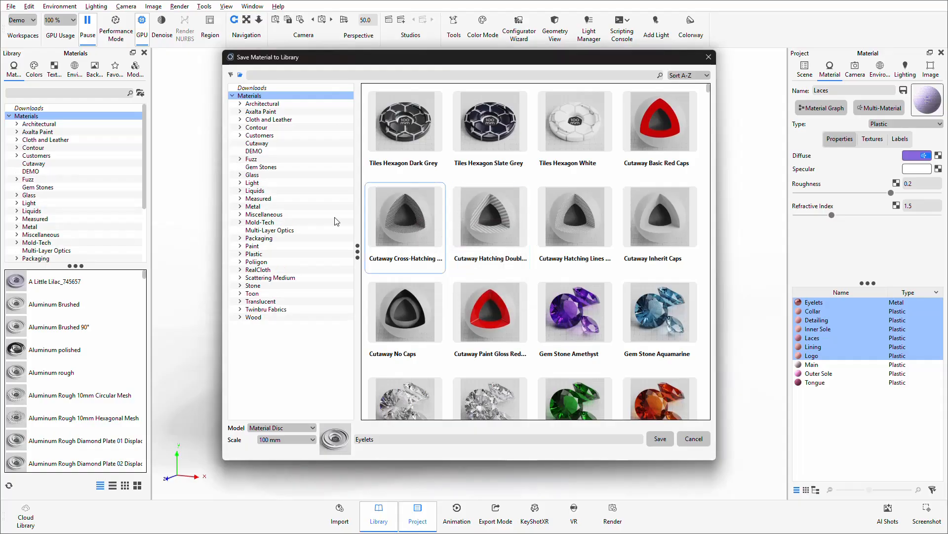
{"action": "right_click", "coordinate": [255, 151]}
{"action": "left_click", "coordinate": [278, 157]}
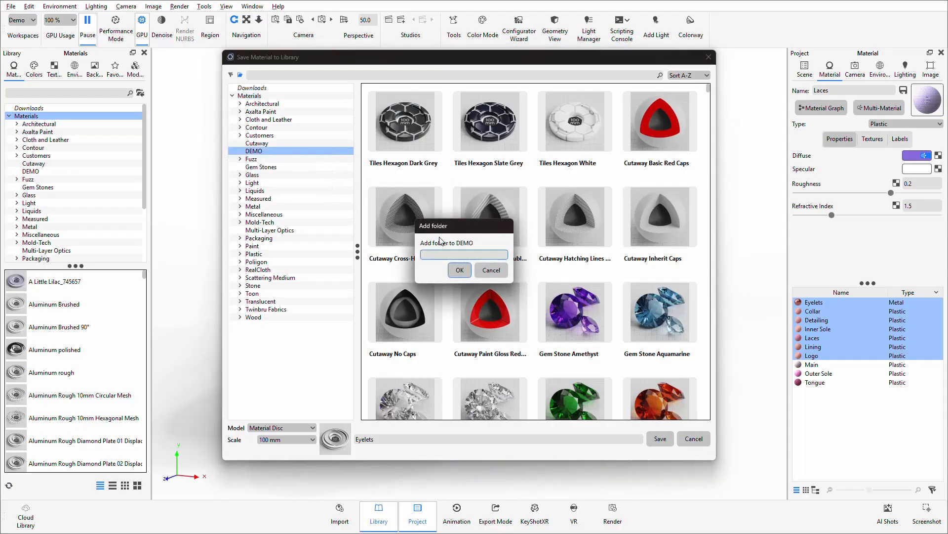
{"action": "type", "text": "TRainer"}
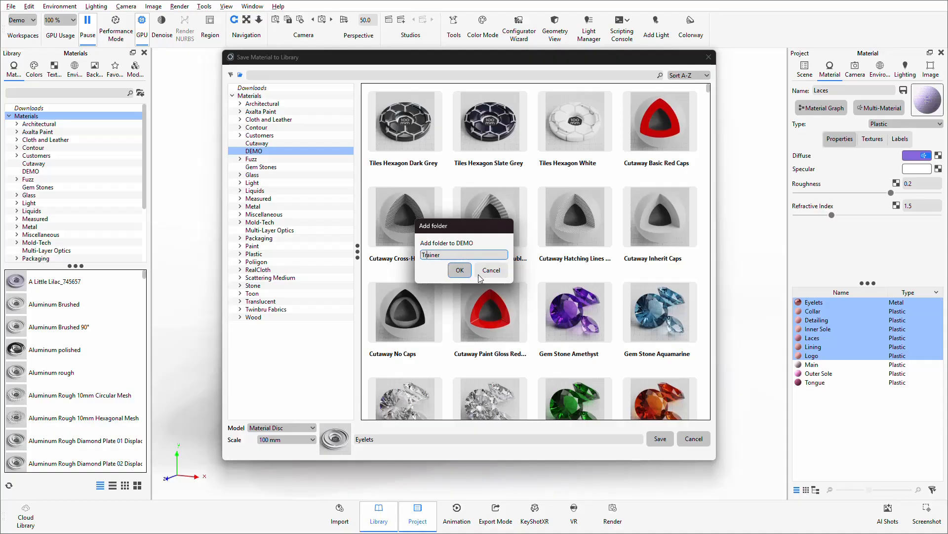
{"action": "left_click", "coordinate": [460, 269]}
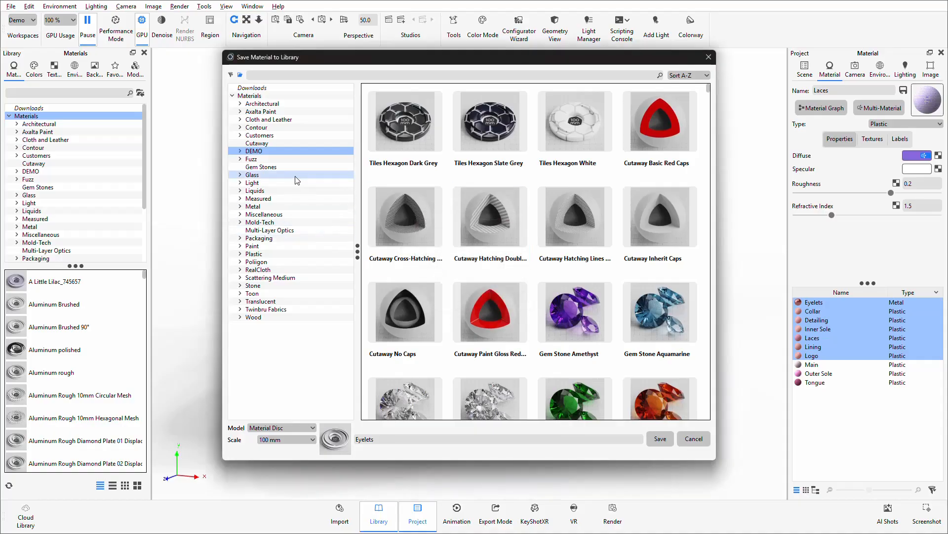
Step: Save the selected materials into the DEMO/Trainer folder, using Material Disc as the preview model
{"action": "left_click", "coordinate": [241, 151]}
{"action": "left_click", "coordinate": [255, 159]}
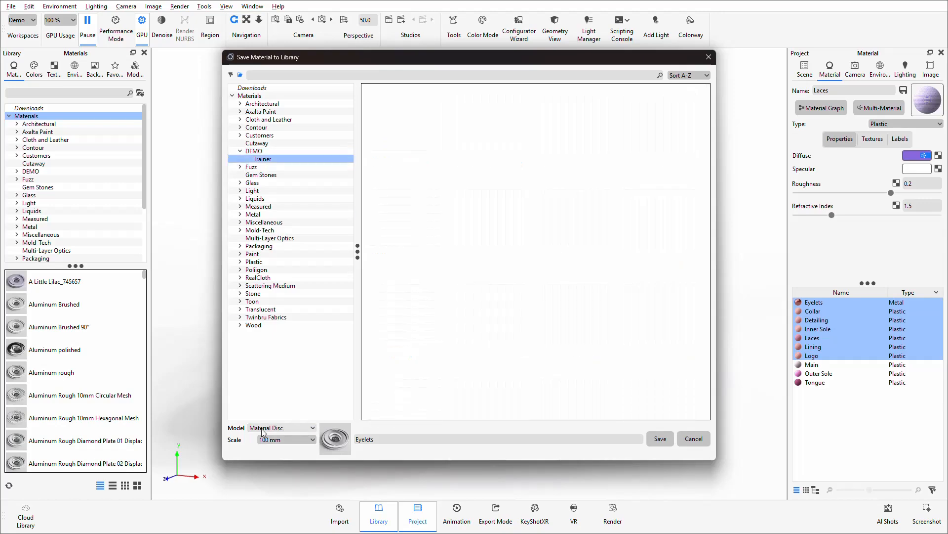
{"action": "left_click", "coordinate": [279, 431]}
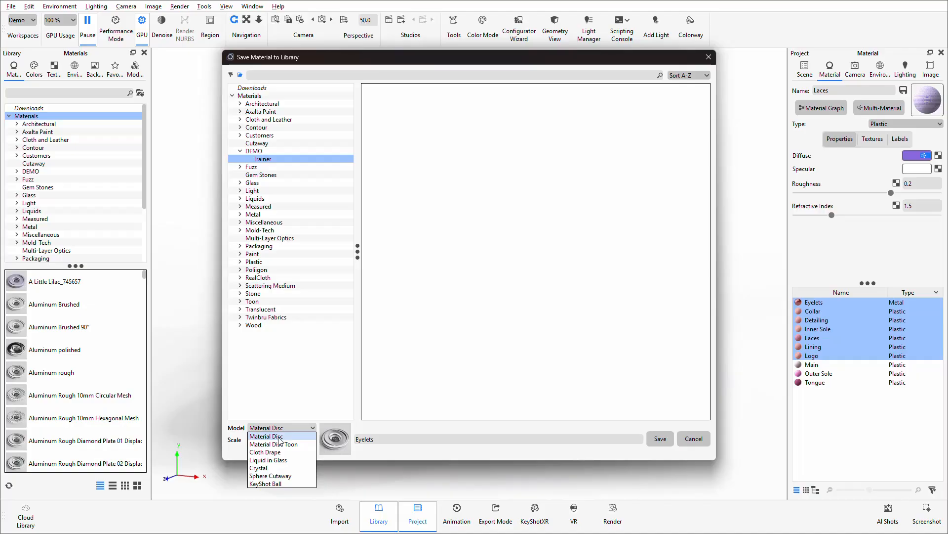
{"action": "left_click", "coordinate": [279, 437]}
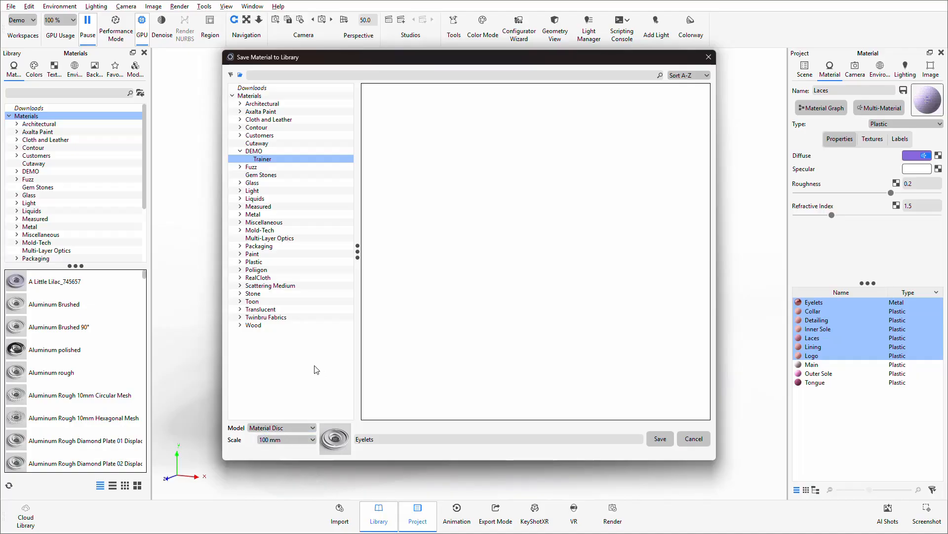
{"action": "left_click", "coordinate": [659, 441]}
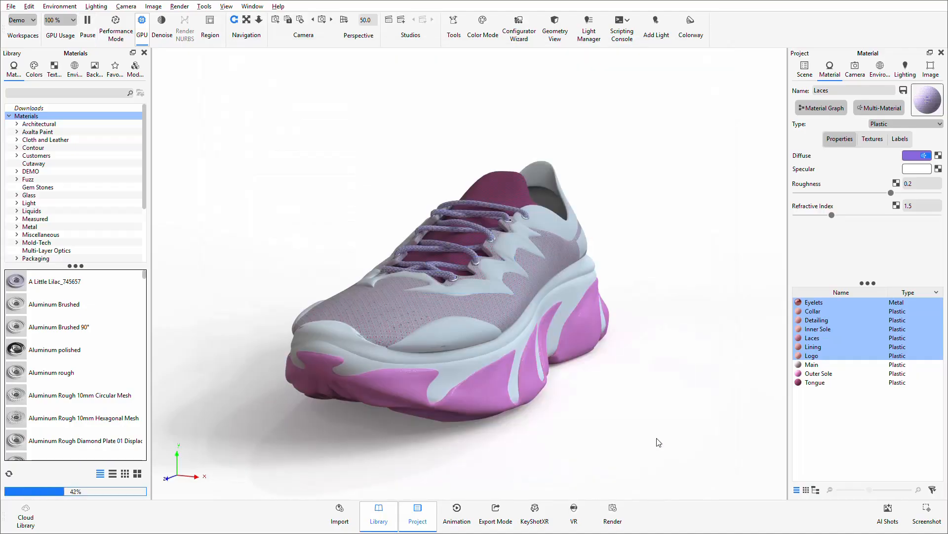
Step: Save the Main, Outer Sole and Tongue materials to the Trainer library folder with the Cloth Drape preview model
{"action": "left_click", "coordinate": [812, 365]}
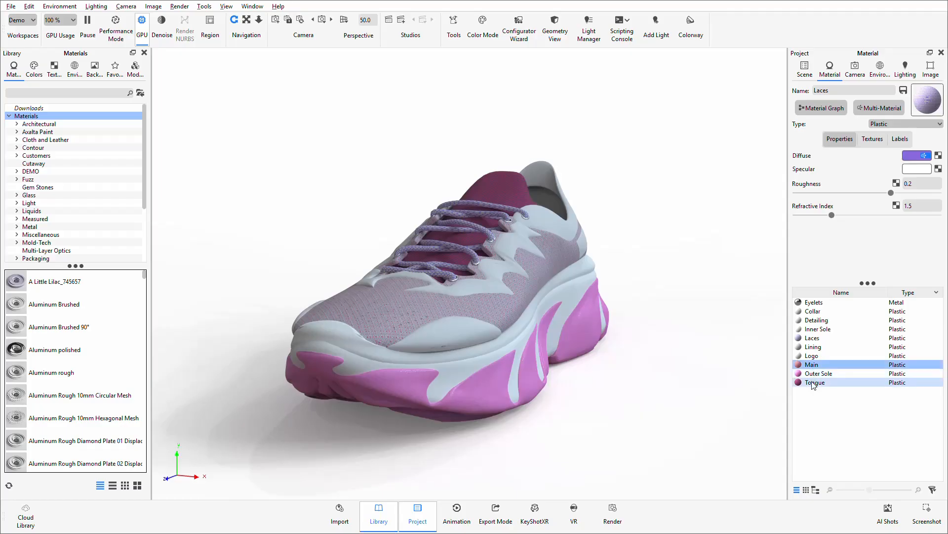
{"action": "left_click", "coordinate": [812, 382], "text": "shift"}
{"action": "right_click", "coordinate": [814, 385]}
{"action": "left_click", "coordinate": [846, 445]}
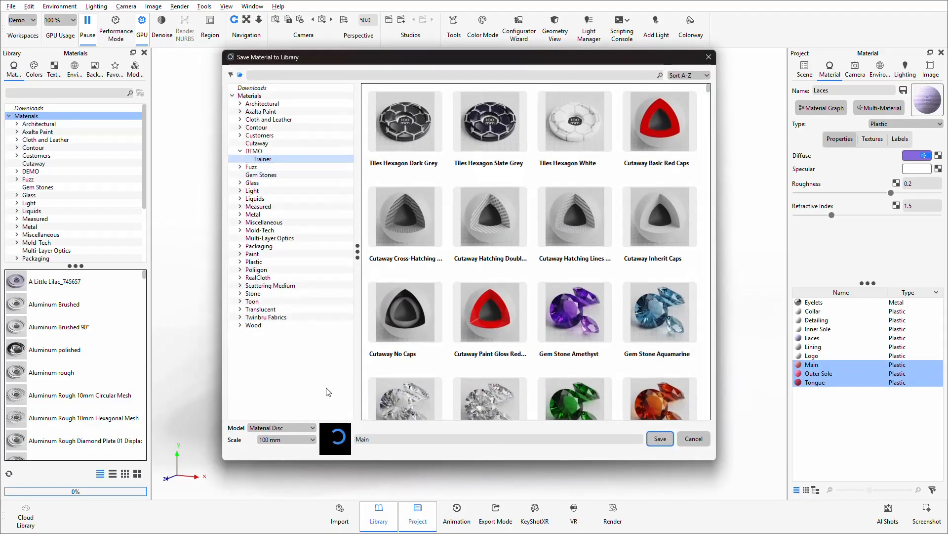
{"action": "left_click", "coordinate": [313, 427]}
{"action": "left_click", "coordinate": [277, 448]}
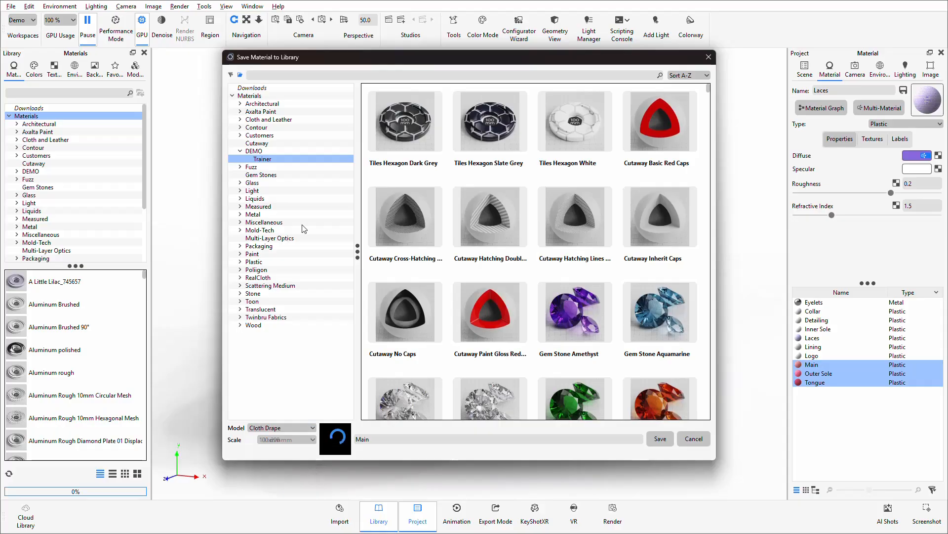
{"action": "left_click", "coordinate": [301, 158]}
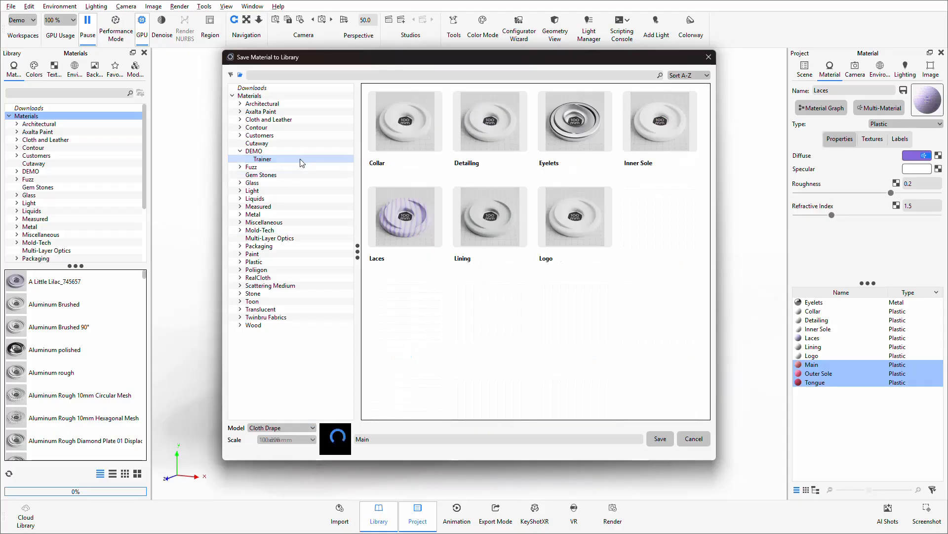
{"action": "left_click", "coordinate": [660, 439]}
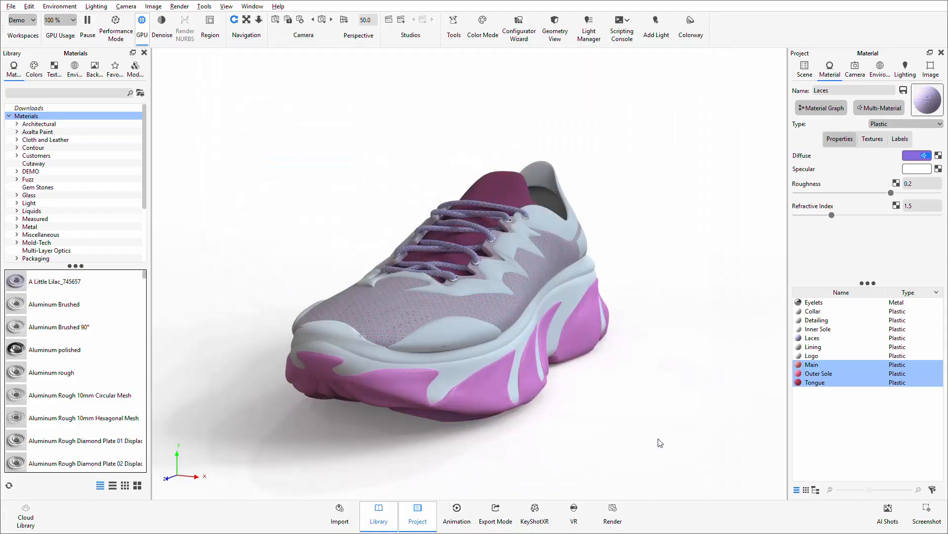
Step: Look through the saved materials and their thumbnails in the library's DEMO/Trainer folder
{"action": "left_click", "coordinate": [18, 171]}
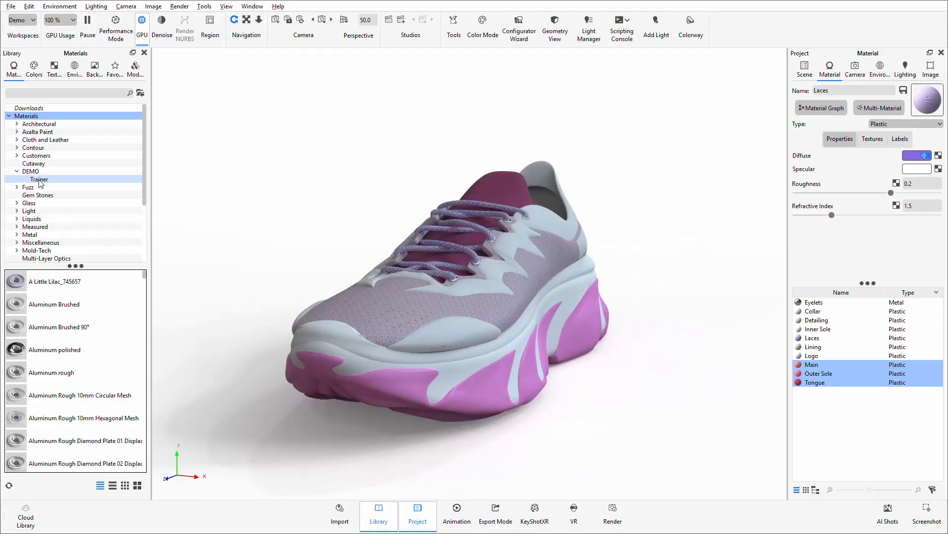
{"action": "left_click", "coordinate": [39, 180]}
{"action": "scroll", "coordinate": [69, 316], "scroll_direction": "down", "scroll_amount": 2}
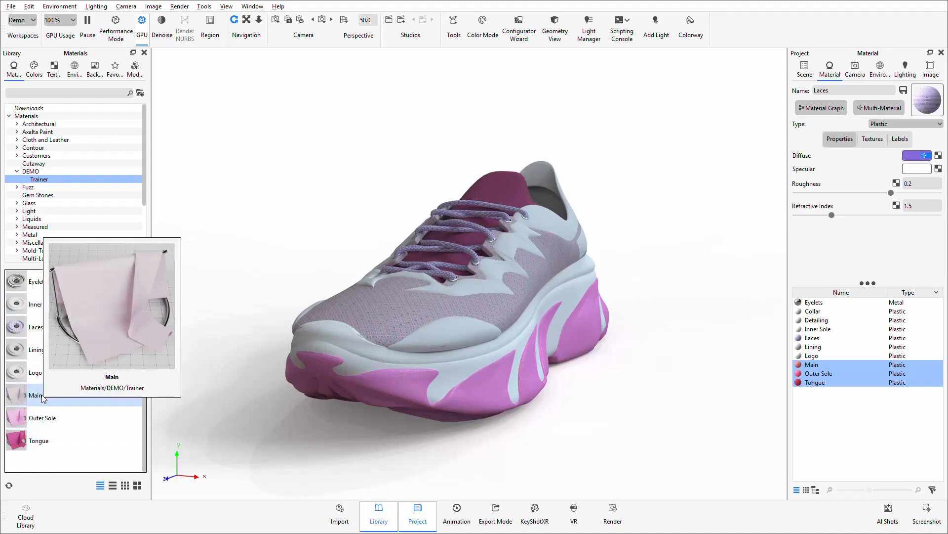
{"action": "scroll", "coordinate": [90, 440], "scroll_direction": "up", "scroll_amount": 2}
{"action": "mouse_move", "coordinate": [90, 440]}
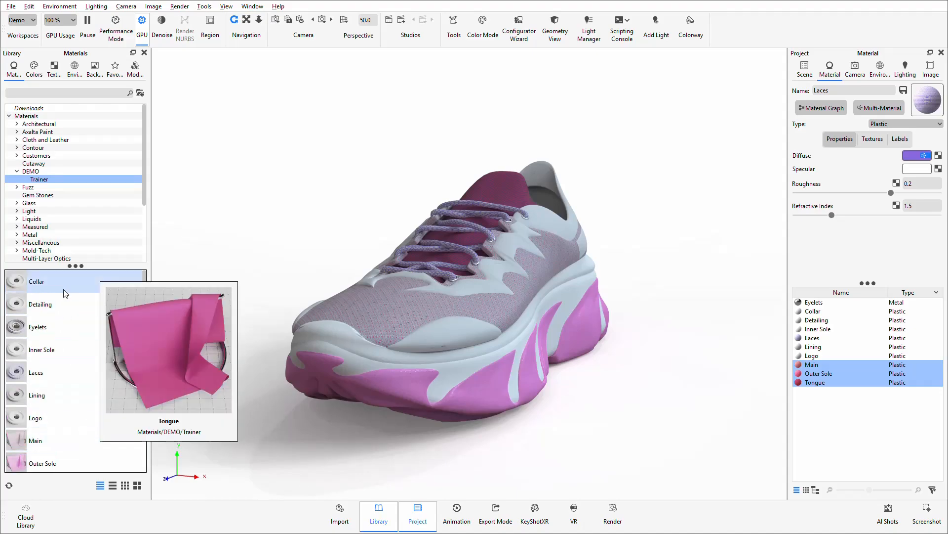
{"action": "mouse_move", "coordinate": [63, 280]}
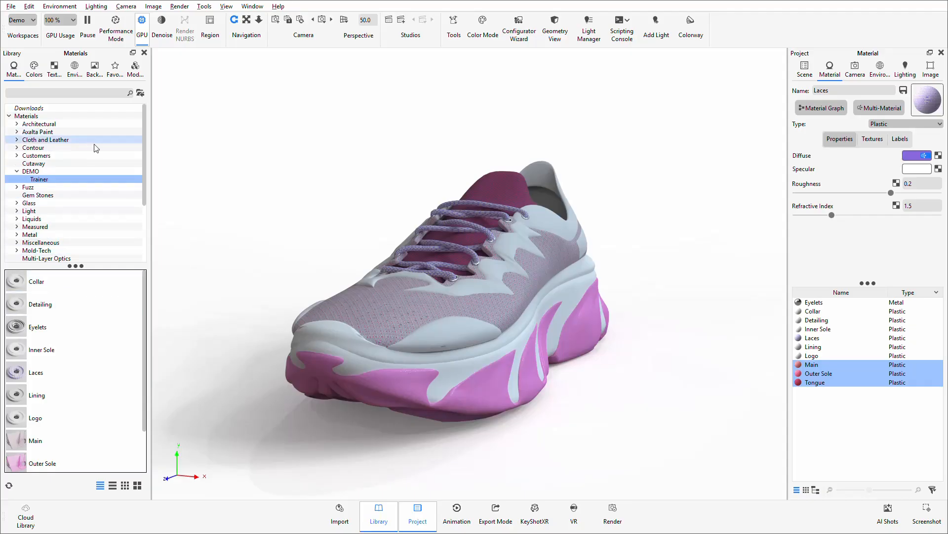
Step: Examine the Colors, Environments, Textures and Materials categories of the DEMO - TRAINER favorite
{"action": "left_click", "coordinate": [114, 69]}
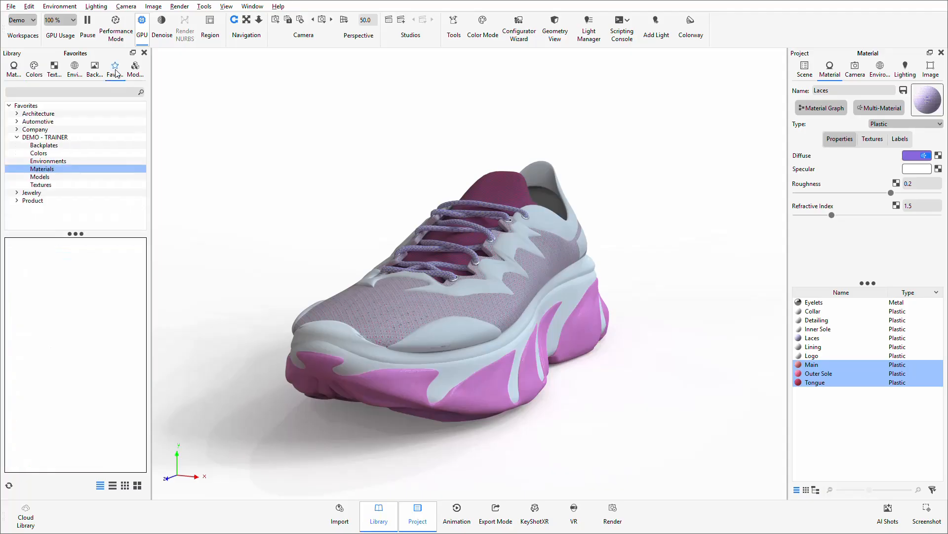
{"action": "left_click", "coordinate": [45, 153]}
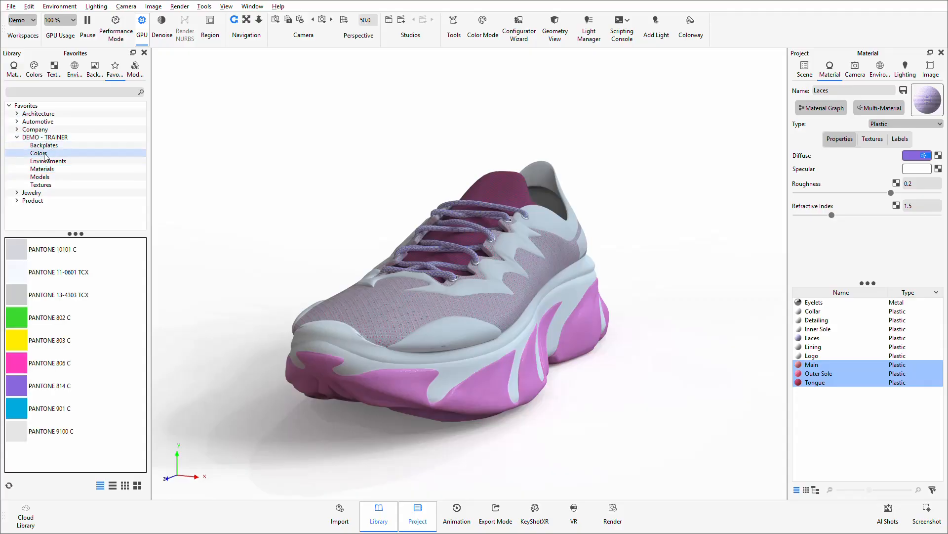
{"action": "left_click", "coordinate": [50, 162]}
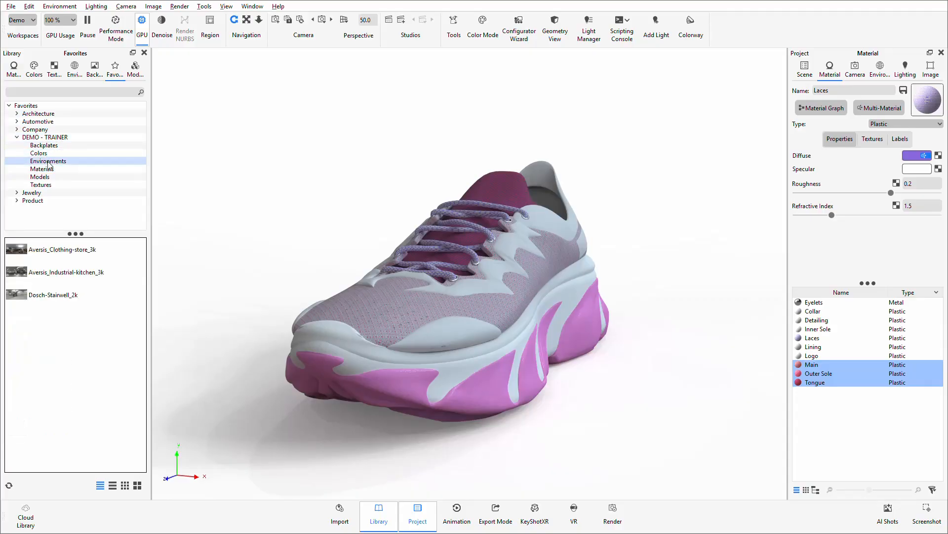
{"action": "left_click", "coordinate": [57, 185]}
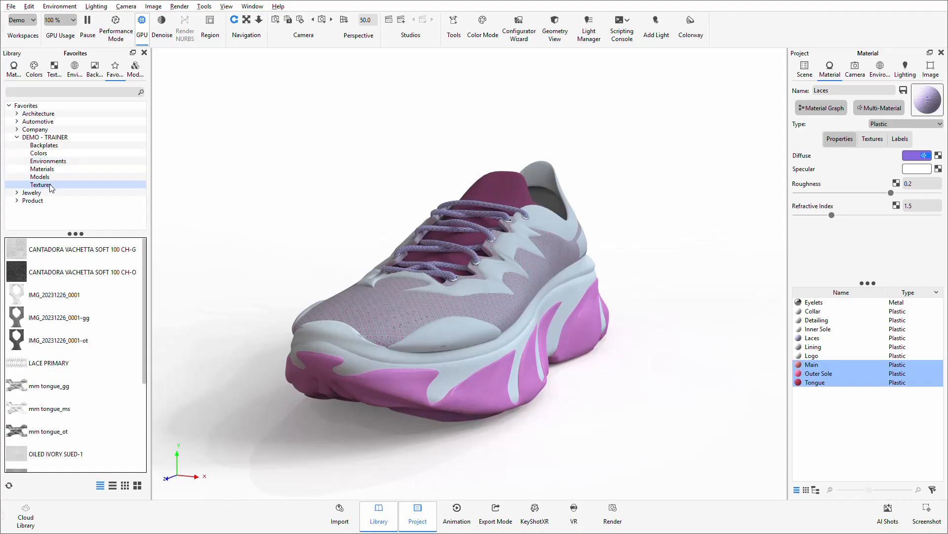
{"action": "left_click", "coordinate": [49, 170]}
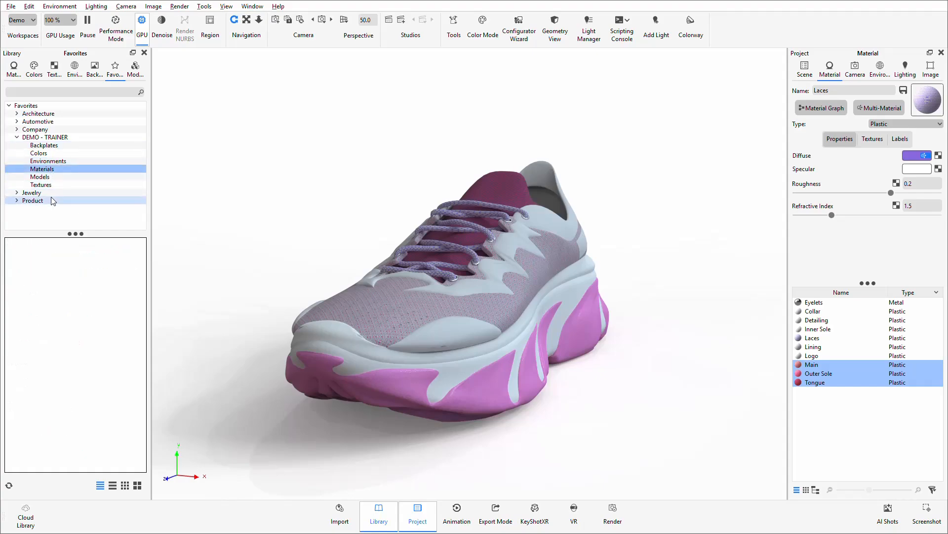
Step: Add all Trainer library materials from Collar through Tongue to the DEMO - TRAINER favorite and show the favorites
{"action": "left_click", "coordinate": [14, 80]}
{"action": "left_click", "coordinate": [59, 283]}
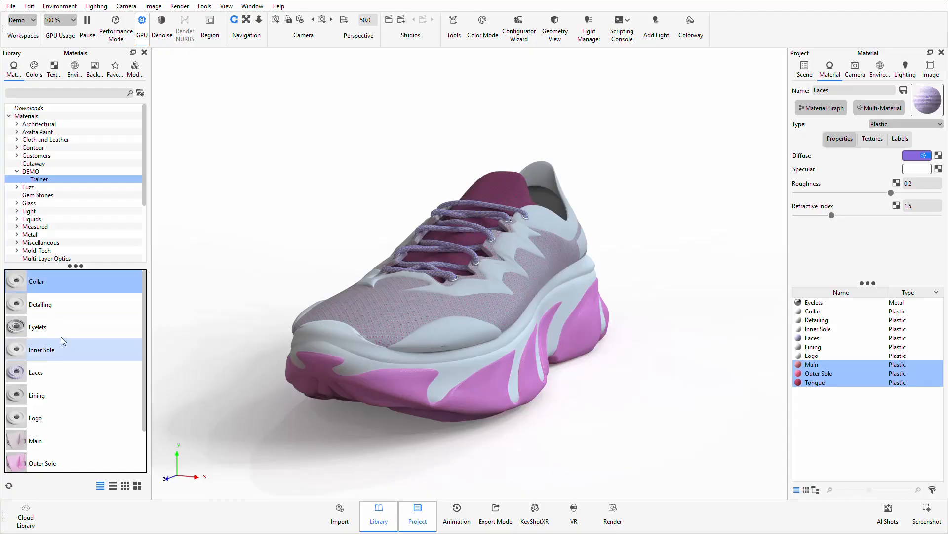
{"action": "scroll", "coordinate": [63, 340], "scroll_direction": "down", "scroll_amount": 1}
{"action": "left_click", "coordinate": [37, 442], "text": "shift"}
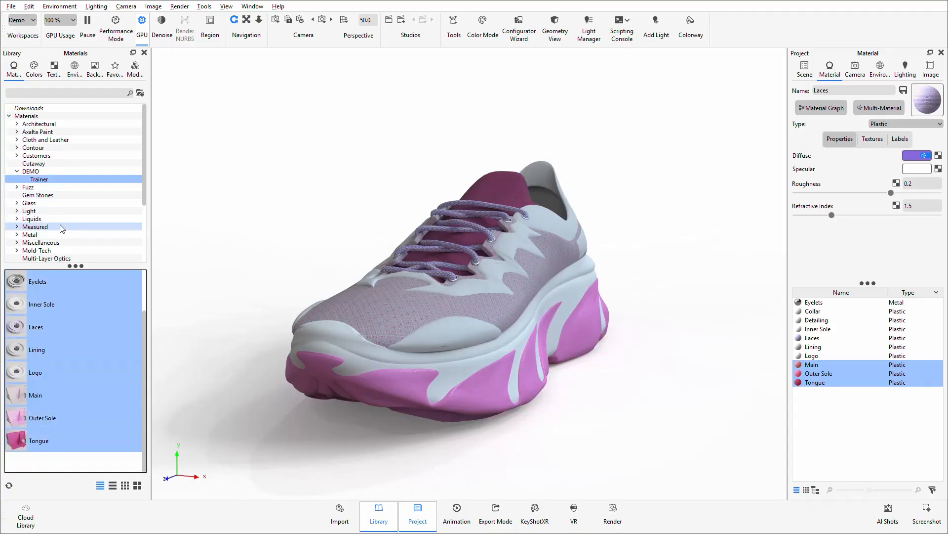
{"action": "right_click", "coordinate": [45, 352]}
{"action": "mouse_move", "coordinate": [88, 380]}
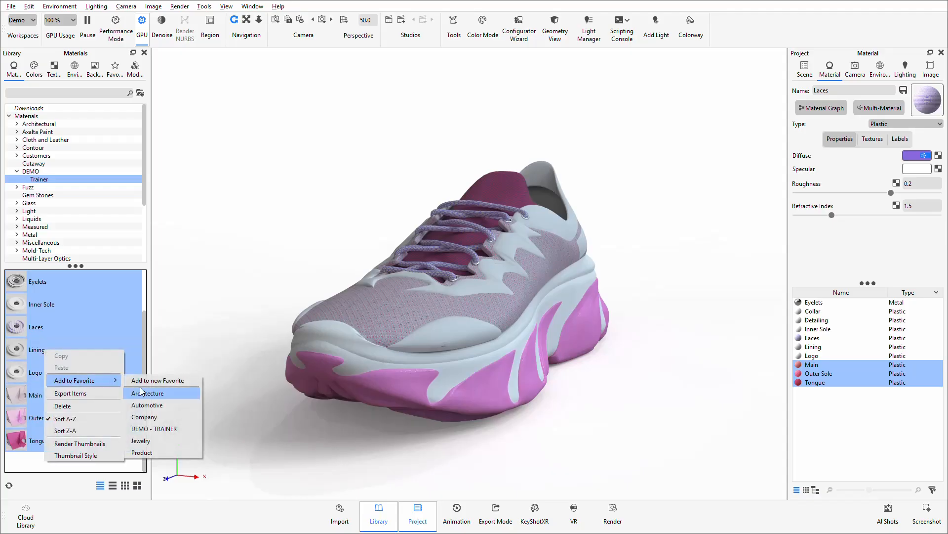
{"action": "left_click", "coordinate": [163, 430]}
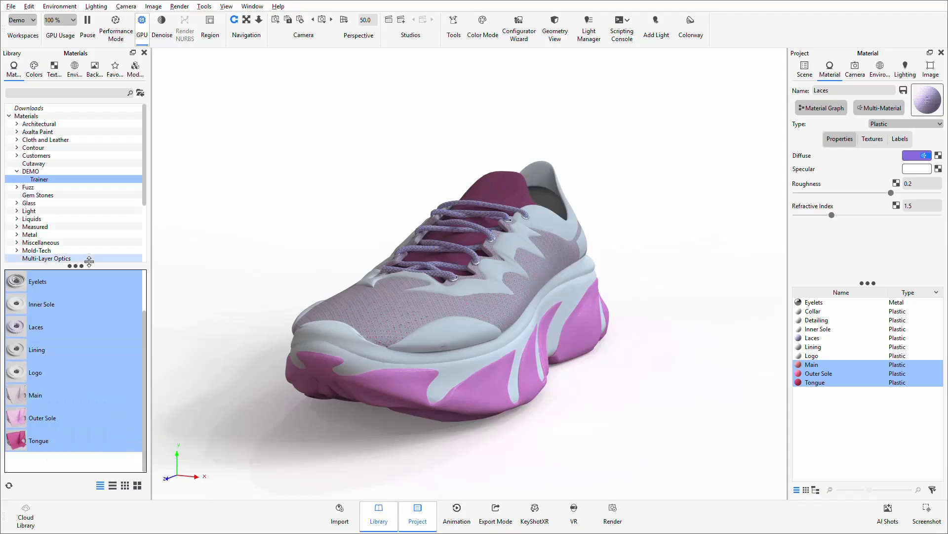
{"action": "left_click", "coordinate": [114, 71]}
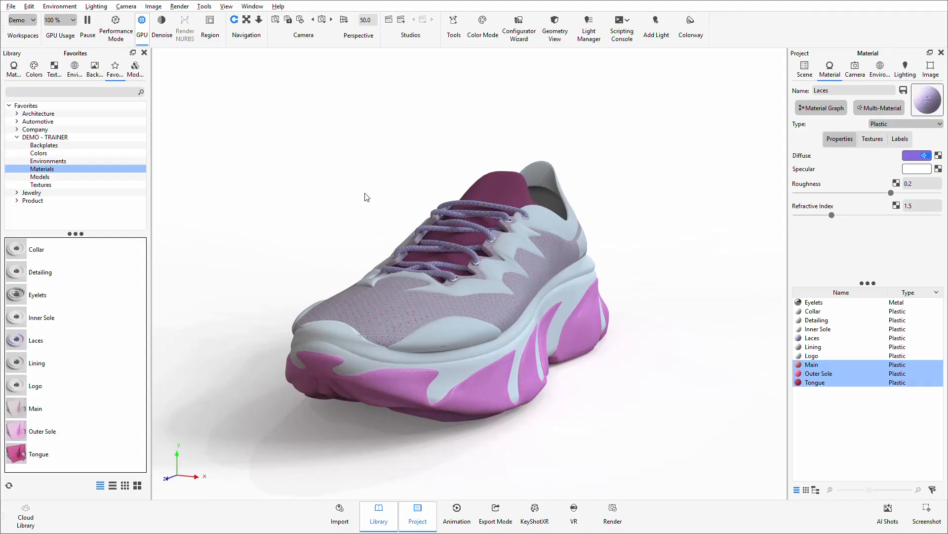
Step: Create an automatic part-based material template named Trainer from the shoe scene
{"action": "left_click", "coordinate": [455, 38]}
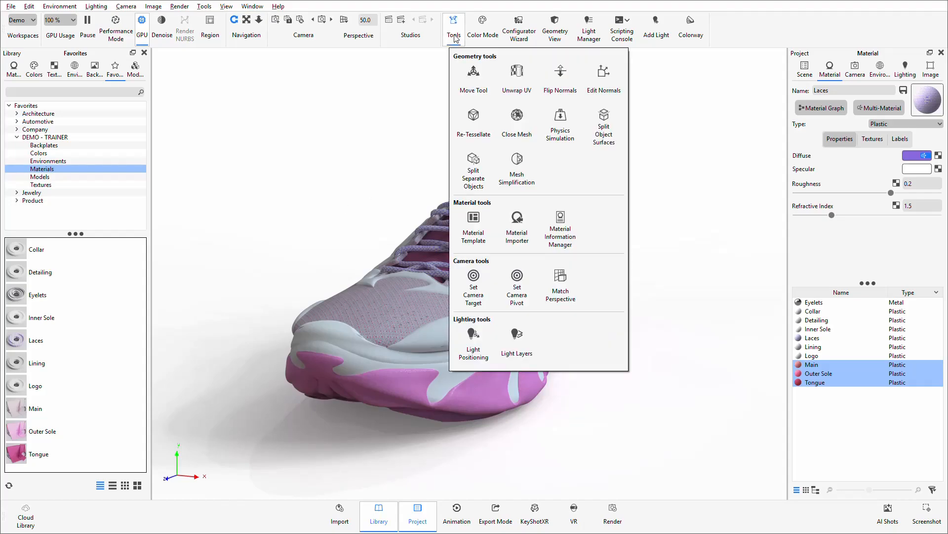
{"action": "left_click", "coordinate": [474, 217]}
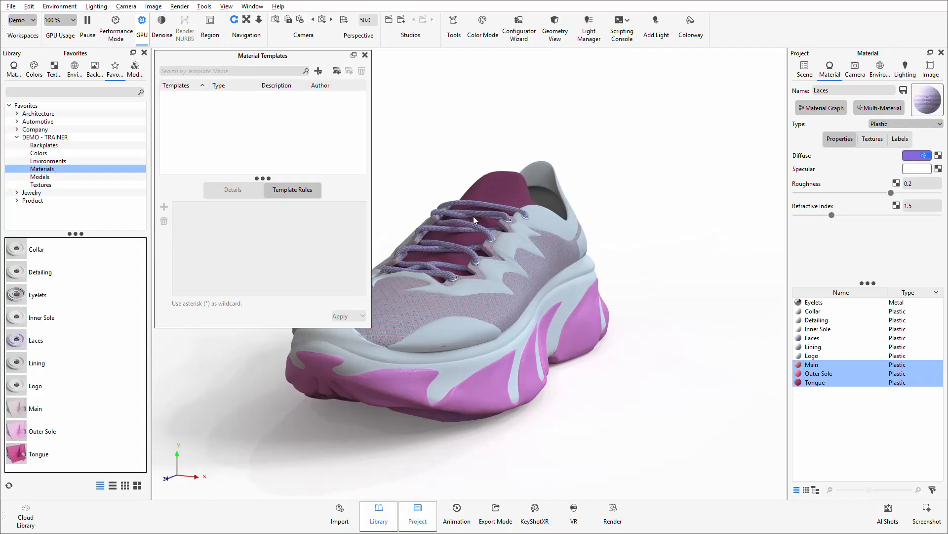
{"action": "left_click", "coordinate": [318, 71]}
{"action": "mouse_move", "coordinate": [330, 88]}
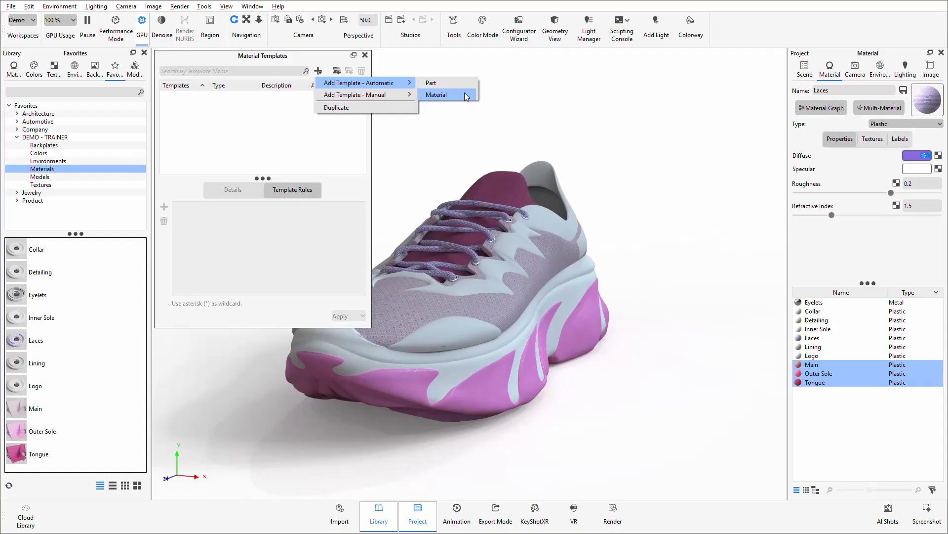
{"action": "left_click", "coordinate": [435, 84]}
{"action": "left_click_drag", "start_coordinate": [270, 173], "coordinate": [157, 170]}
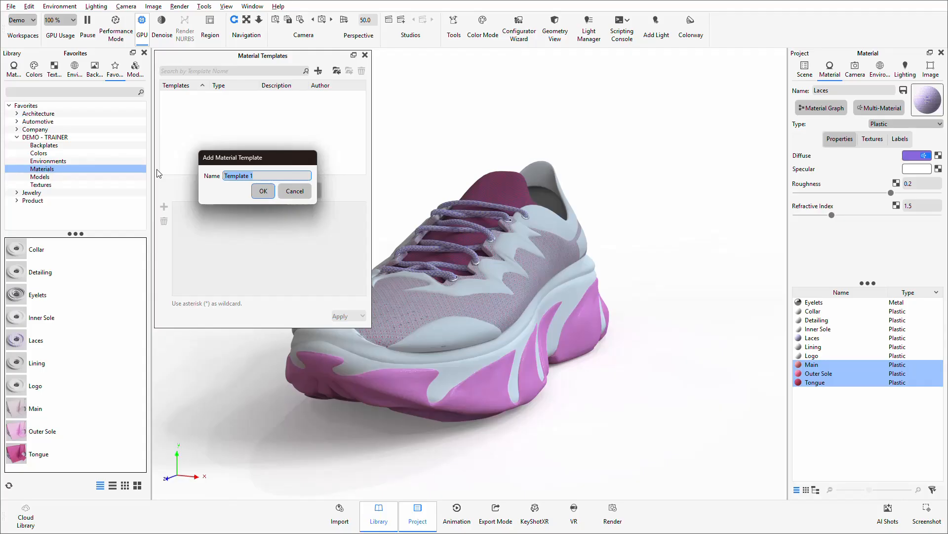
{"action": "type", "text": "Trainer"}
{"action": "key", "text": "Return"}
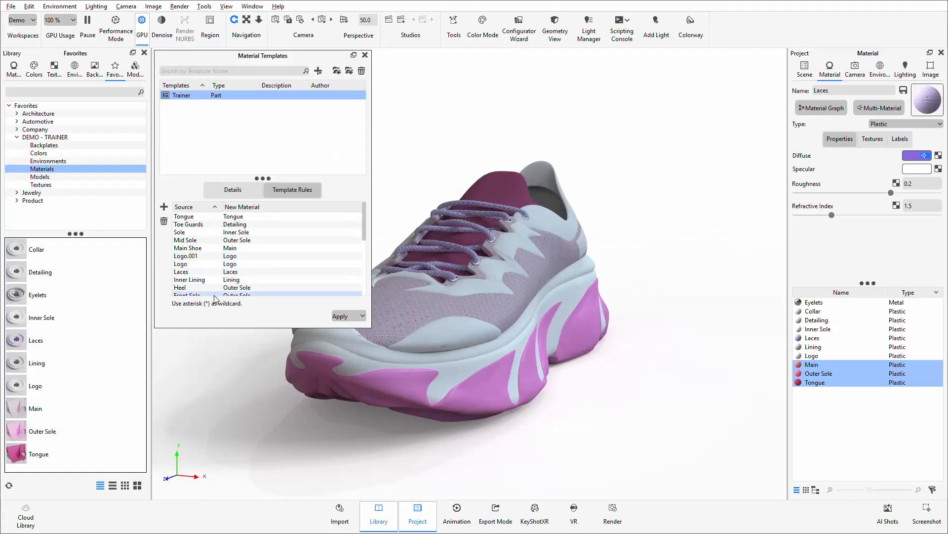
Step: Examine the template creation options and the Trainer template's rules in a taller Material Templates window, and close it
{"action": "left_click", "coordinate": [318, 71]}
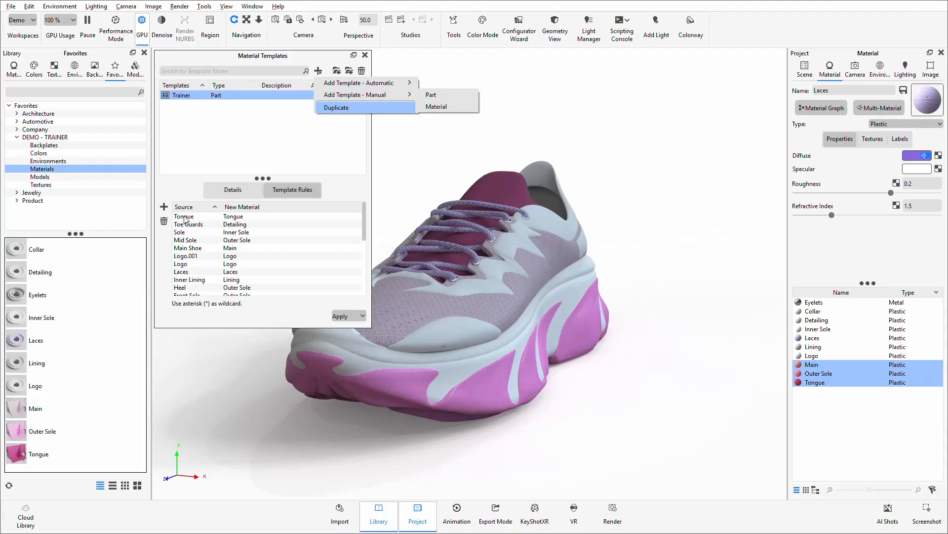
{"action": "left_click", "coordinate": [202, 148]}
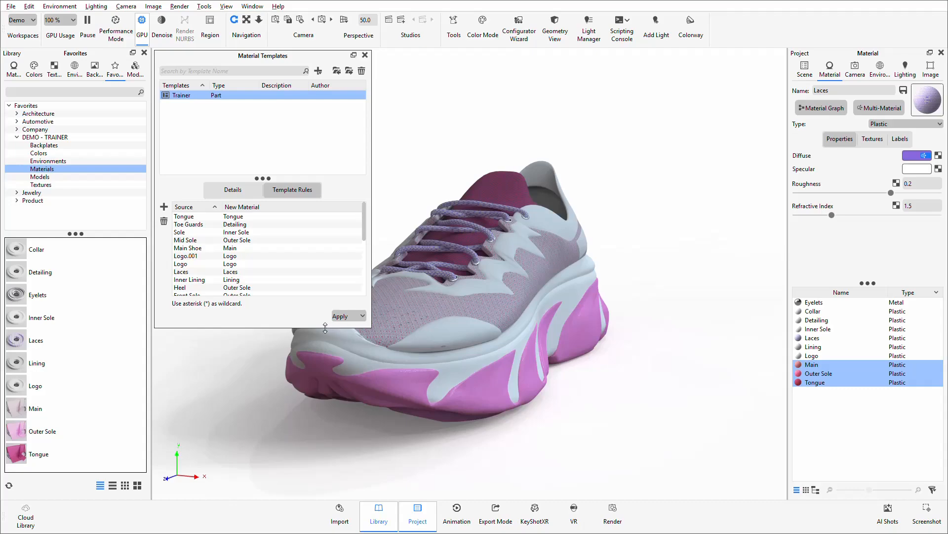
{"action": "left_click_drag", "start_coordinate": [325, 328], "coordinate": [322, 379]}
{"action": "left_click_drag", "start_coordinate": [321, 379], "coordinate": [322, 358]}
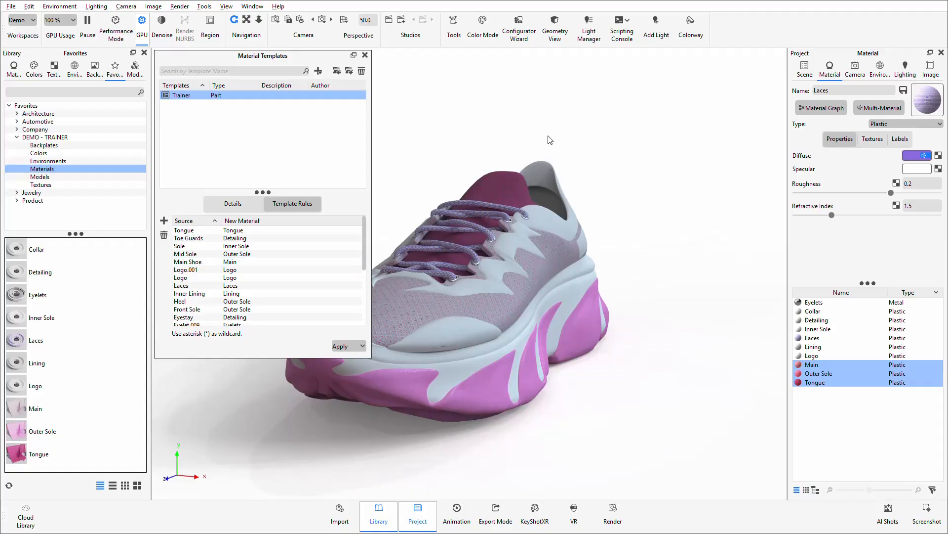
{"action": "left_click", "coordinate": [365, 55]}
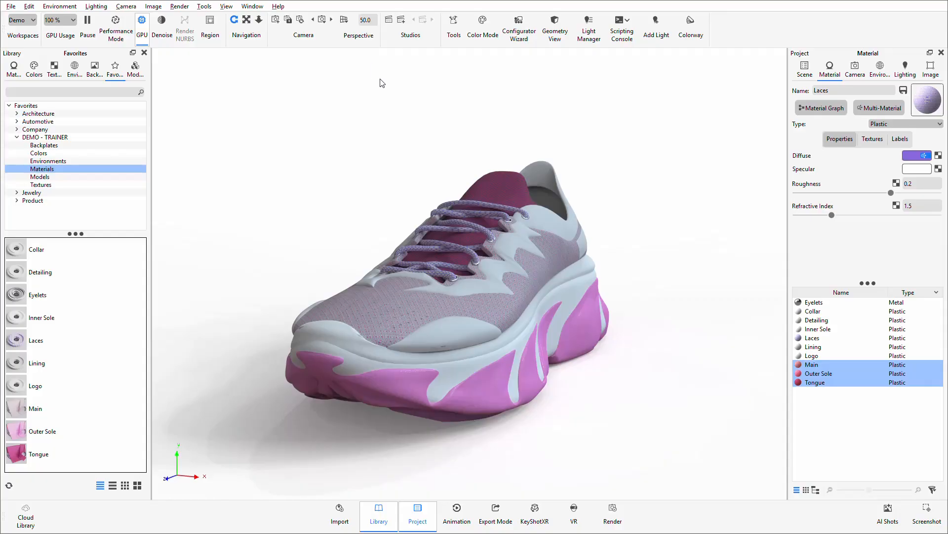
Step: Activate the Medial Front 3/4 camera and add an Orbit animation to it with a rotation of -360°
{"action": "left_click", "coordinate": [855, 68]}
{"action": "left_click", "coordinate": [838, 98]}
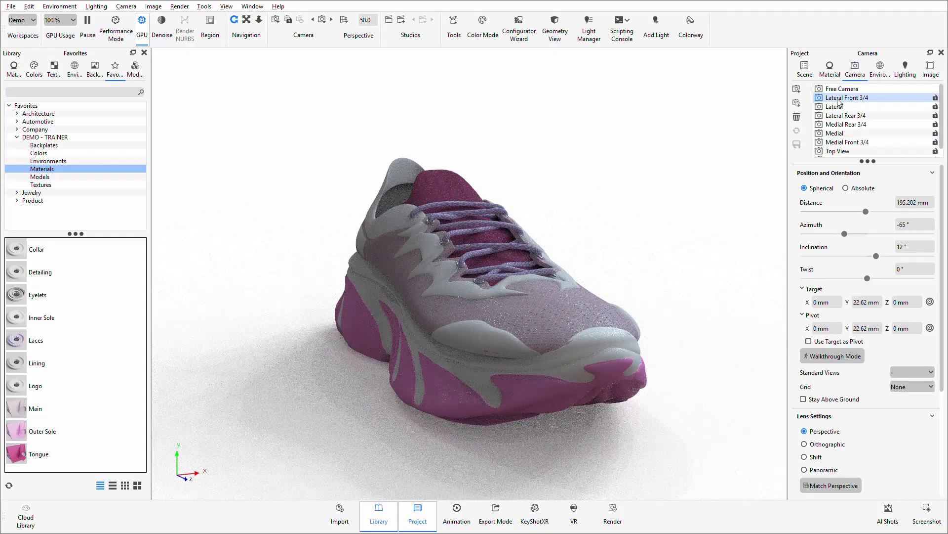
{"action": "left_click", "coordinate": [841, 143]}
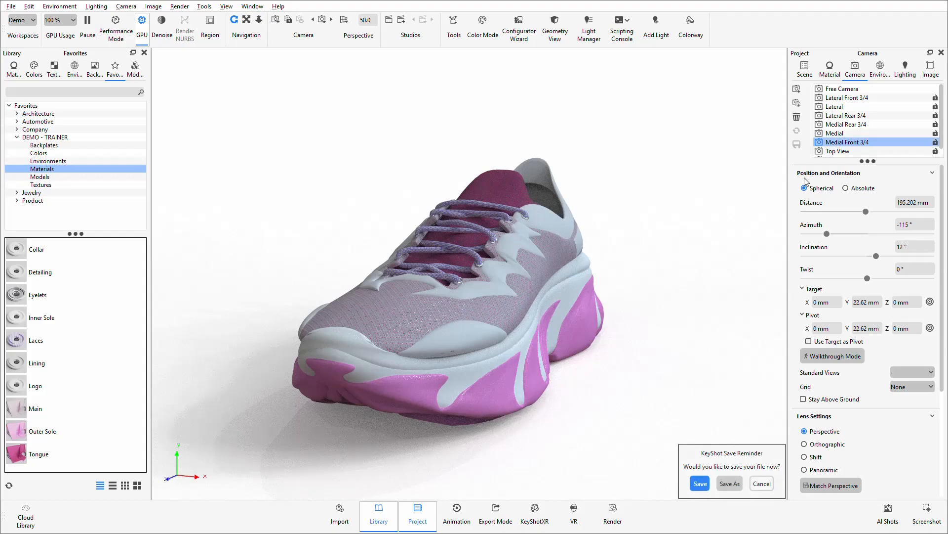
{"action": "right_click", "coordinate": [843, 143]}
{"action": "mouse_move", "coordinate": [861, 150]}
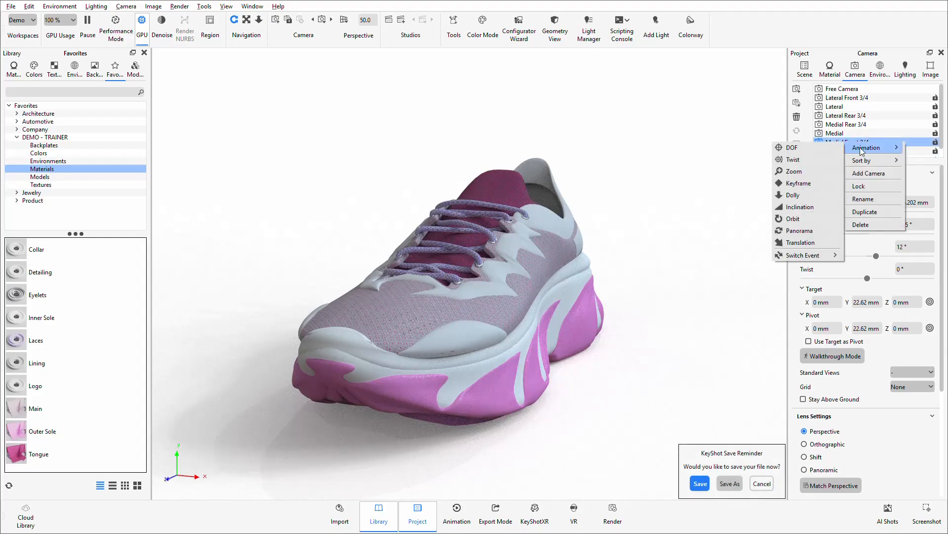
{"action": "left_click", "coordinate": [793, 218]}
{"action": "left_click", "coordinate": [816, 484]}
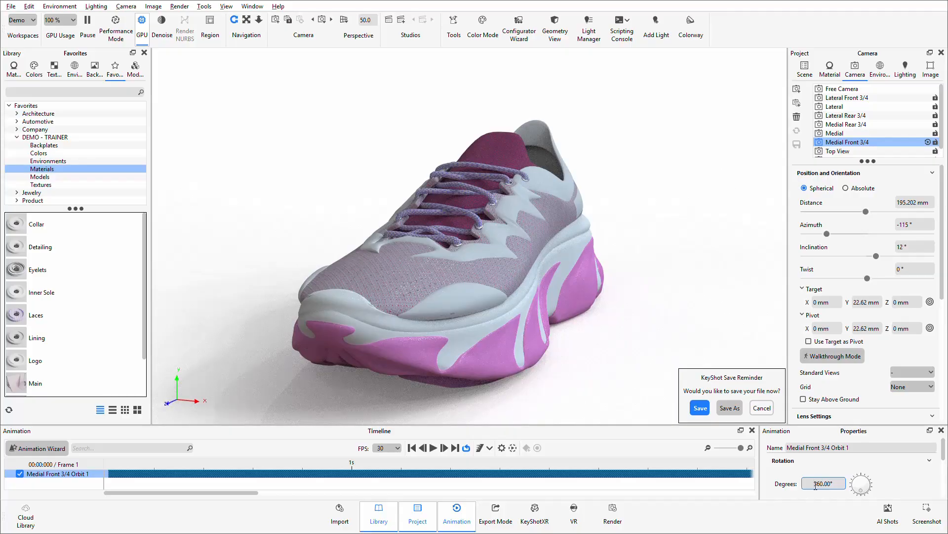
{"action": "type", "text": "-"}
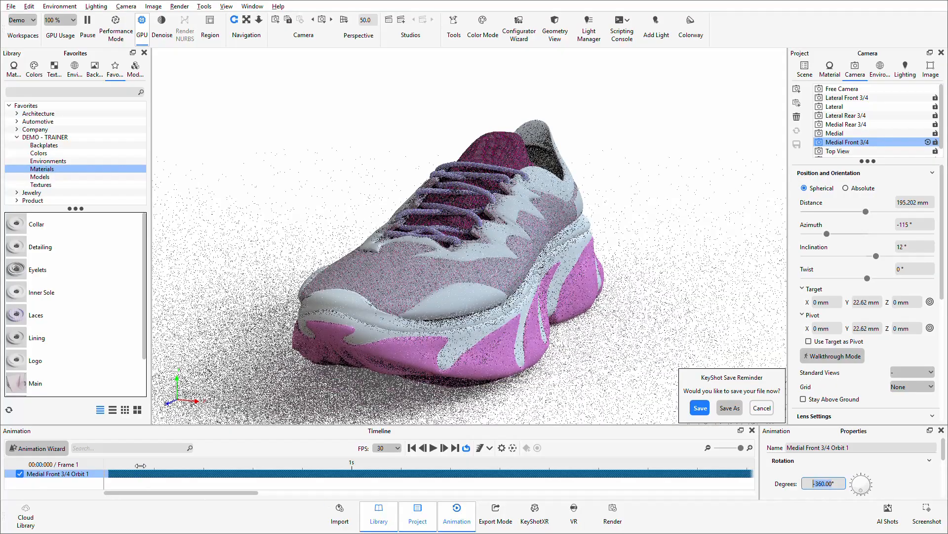
Step: Preview the camera orbit along the timeline, return to the first frame and dismiss the save reminder
{"action": "left_click_drag", "start_coordinate": [140, 465], "coordinate": [415, 458]}
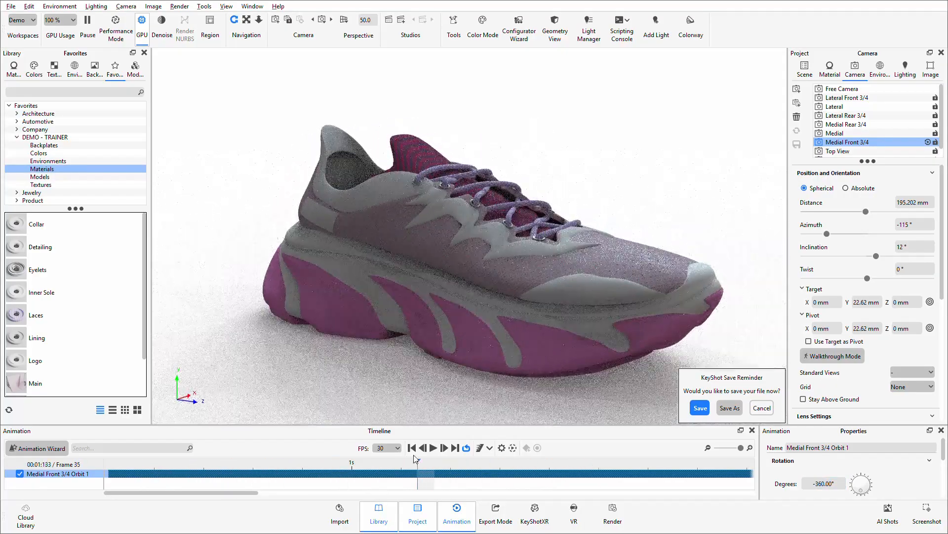
{"action": "left_click", "coordinate": [412, 447]}
{"action": "left_click", "coordinate": [761, 407]}
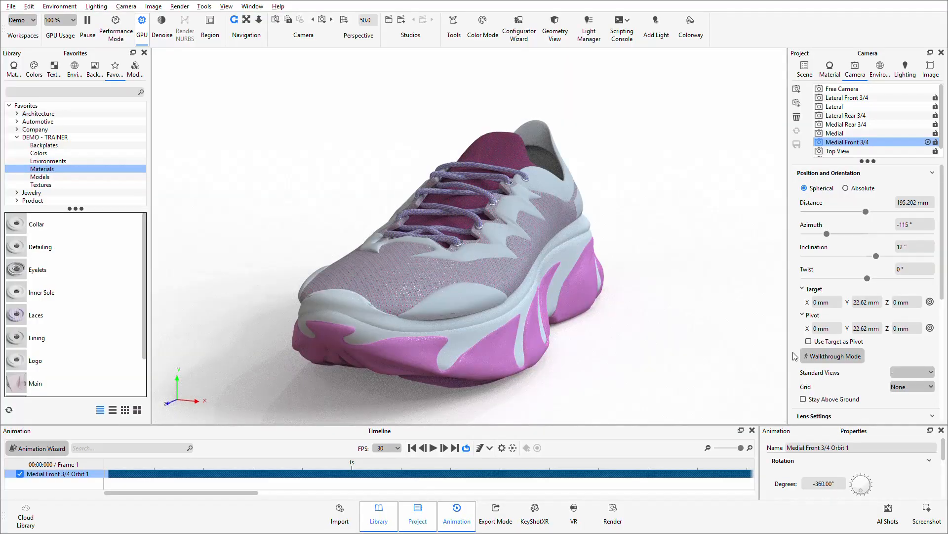
Step: Compare the Dosch-Stairwell_2k and Aversis_Industrial-kitchen_3k environments and make Dosch-Stairwell_2k the active one
{"action": "left_click", "coordinate": [881, 69]}
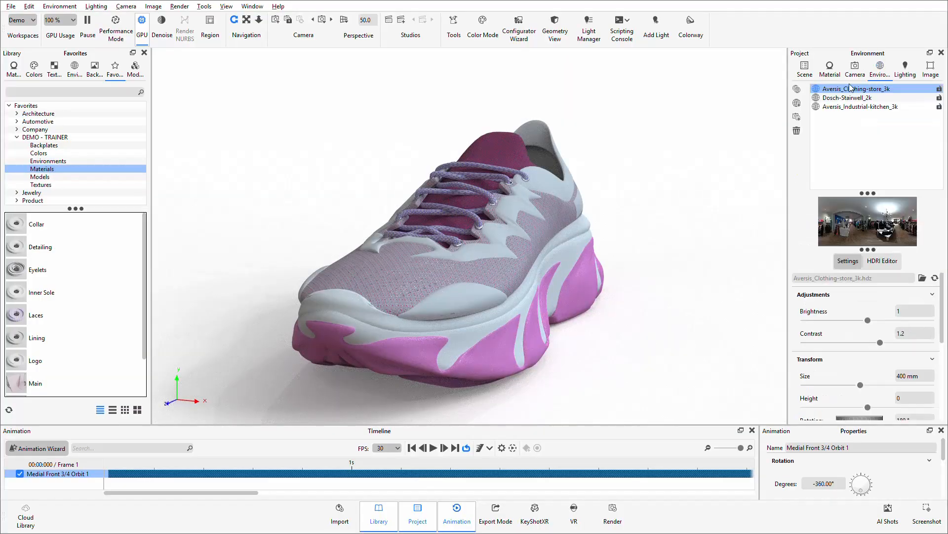
{"action": "left_click", "coordinate": [846, 98]}
{"action": "left_click", "coordinate": [835, 107]}
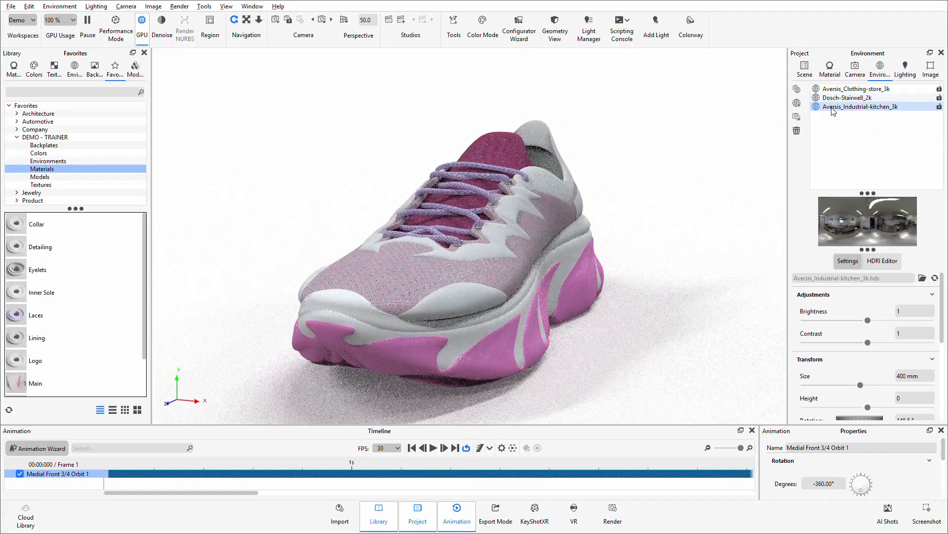
{"action": "left_click", "coordinate": [835, 99]}
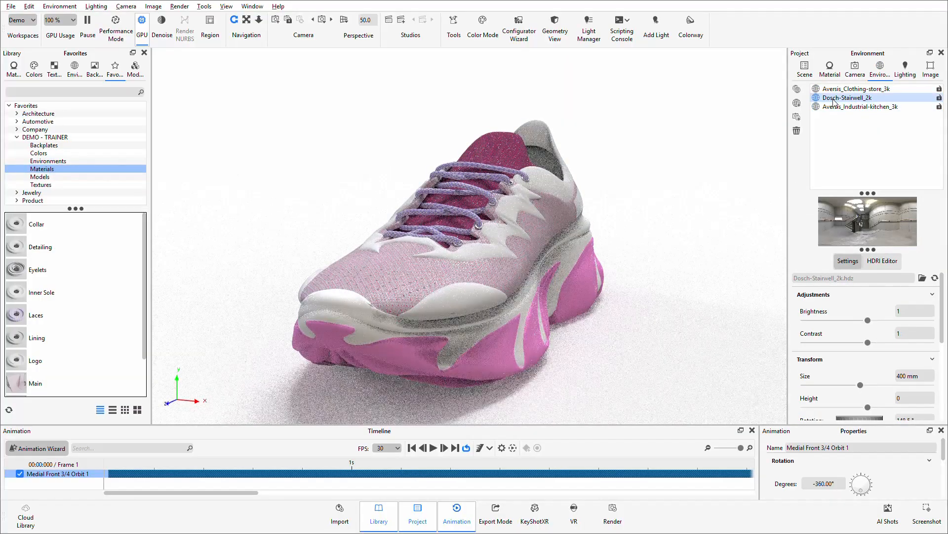
Step: Review the scene's lighting, environment and camera settings
{"action": "left_click", "coordinate": [906, 69]}
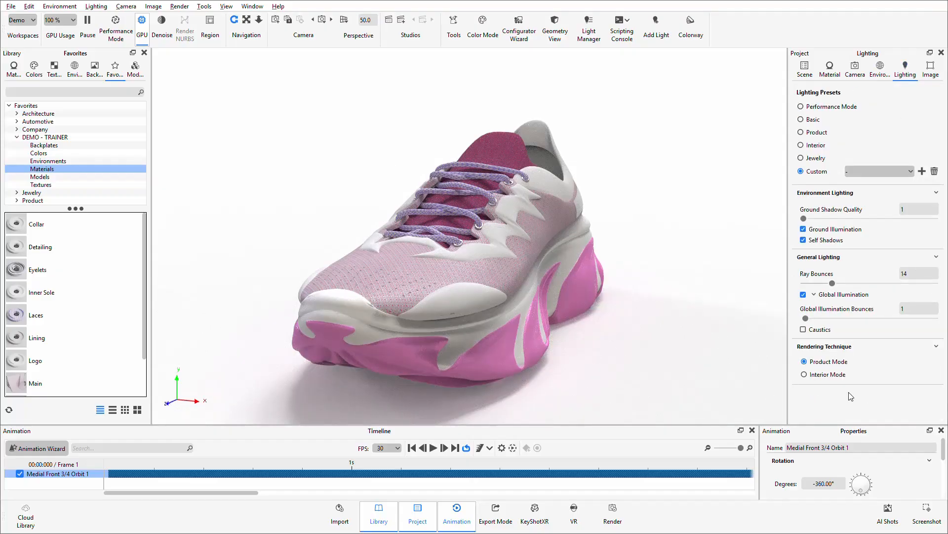
{"action": "left_click", "coordinate": [878, 81]}
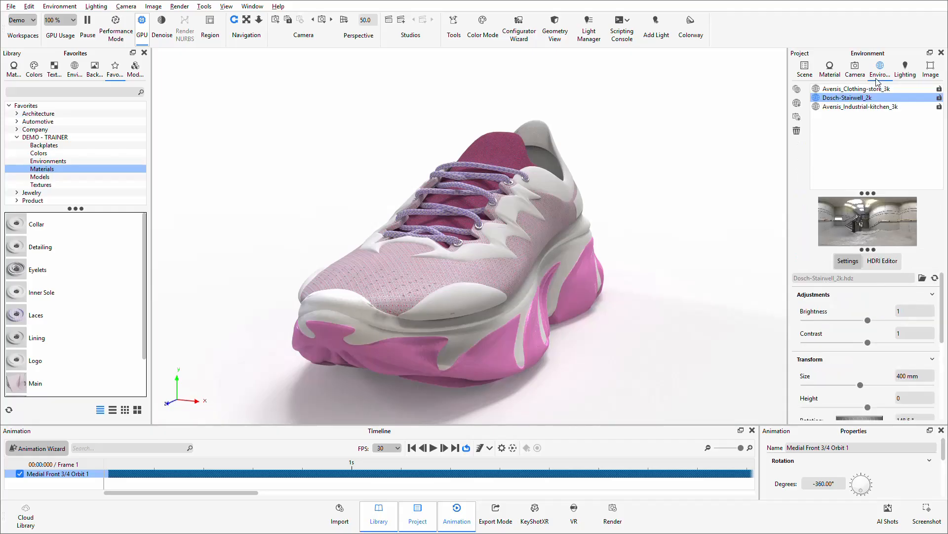
{"action": "left_click", "coordinate": [855, 69]}
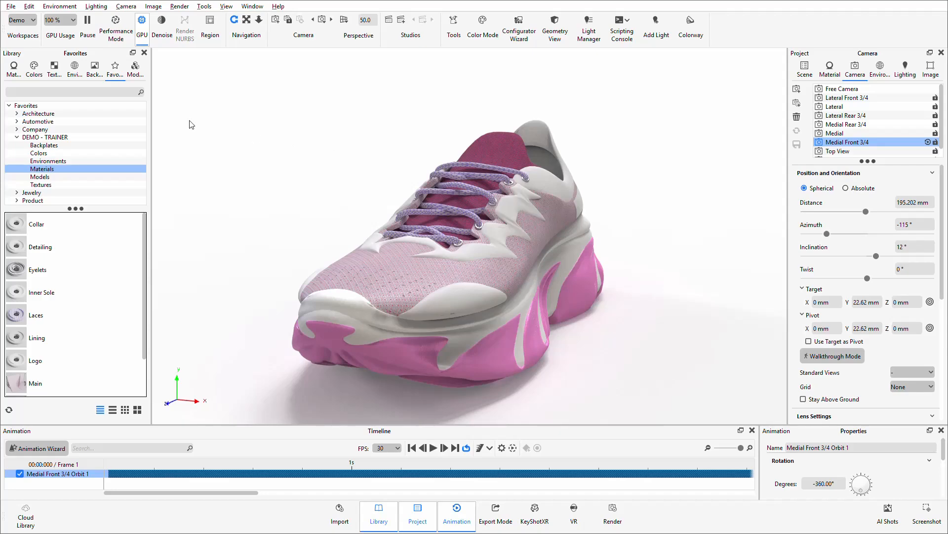
Step: Save the scene as a template named Trainer Scene that includes cameras, environments and animations but no geometry
{"action": "left_click", "coordinate": [16, 8]}
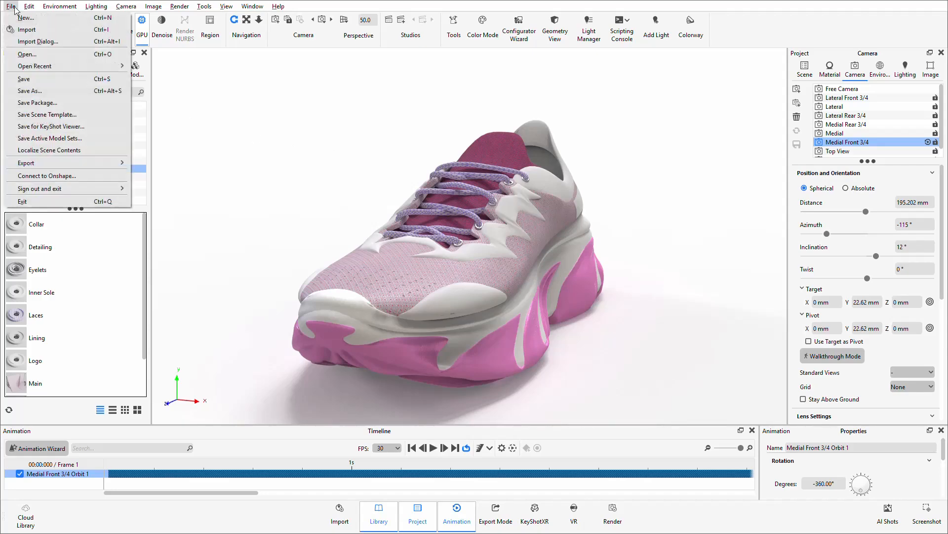
{"action": "left_click", "coordinate": [81, 117]}
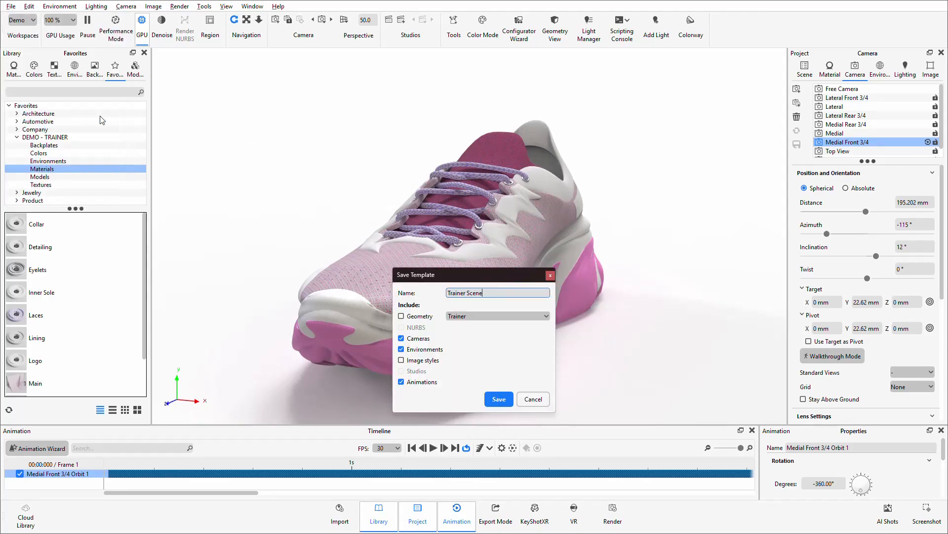
{"action": "left_click_drag", "start_coordinate": [458, 273], "coordinate": [460, 127]}
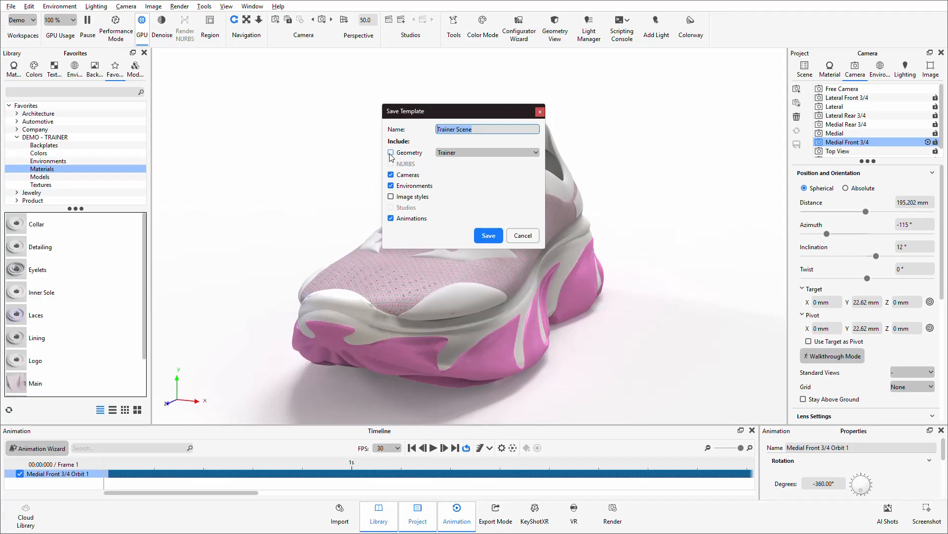
{"action": "left_click", "coordinate": [487, 235]}
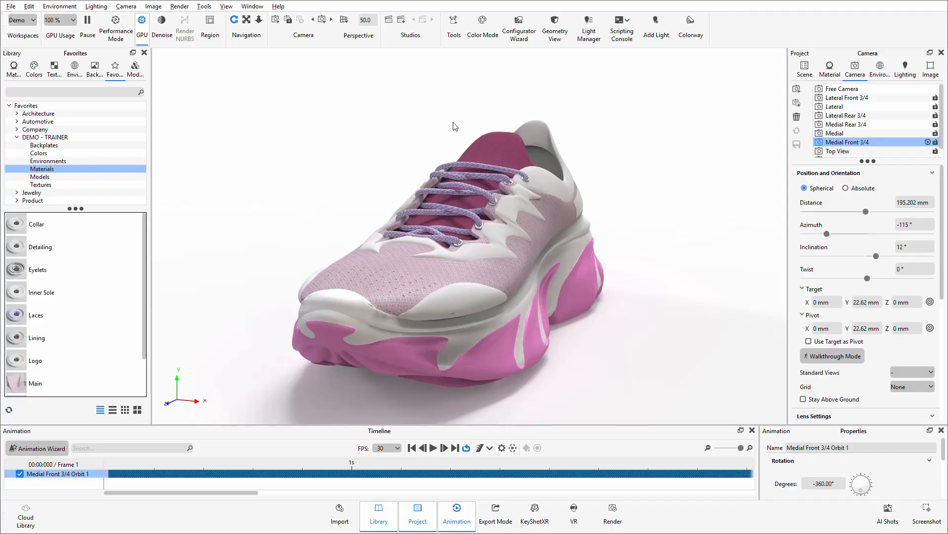
Step: Create a new scene from the Trainer Scene template
{"action": "key", "text": "ctrl+n"}
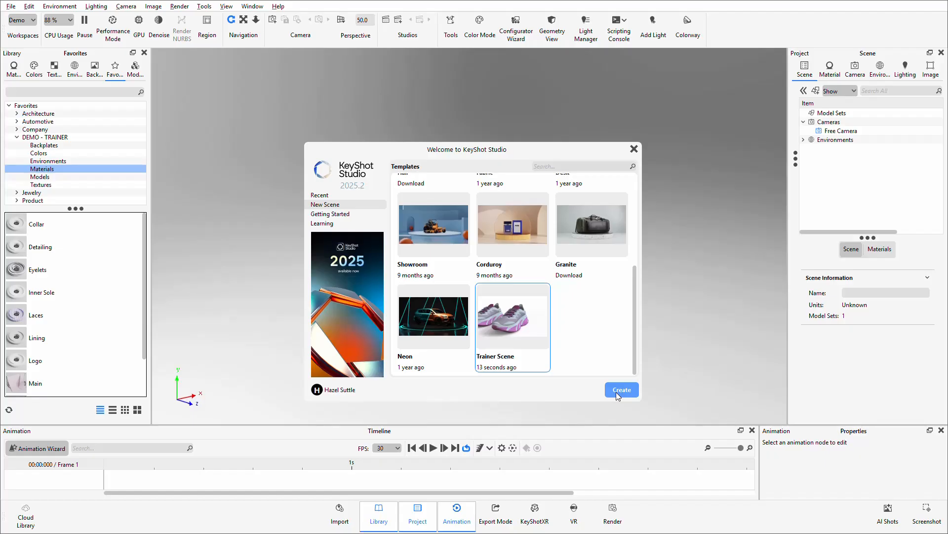
{"action": "scroll", "coordinate": [579, 362], "scroll_direction": "up", "scroll_amount": 2}
{"action": "scroll", "coordinate": [568, 349], "scroll_direction": "down", "scroll_amount": 2}
{"action": "left_click", "coordinate": [622, 390]}
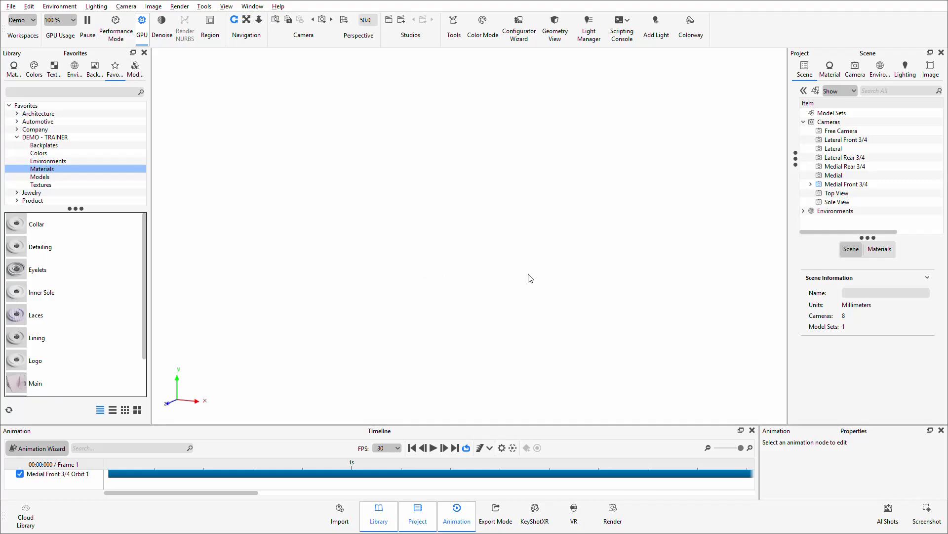
Step: Check the new scene's cameras, environments, lighting settings and scene tree
{"action": "left_click", "coordinate": [855, 70]}
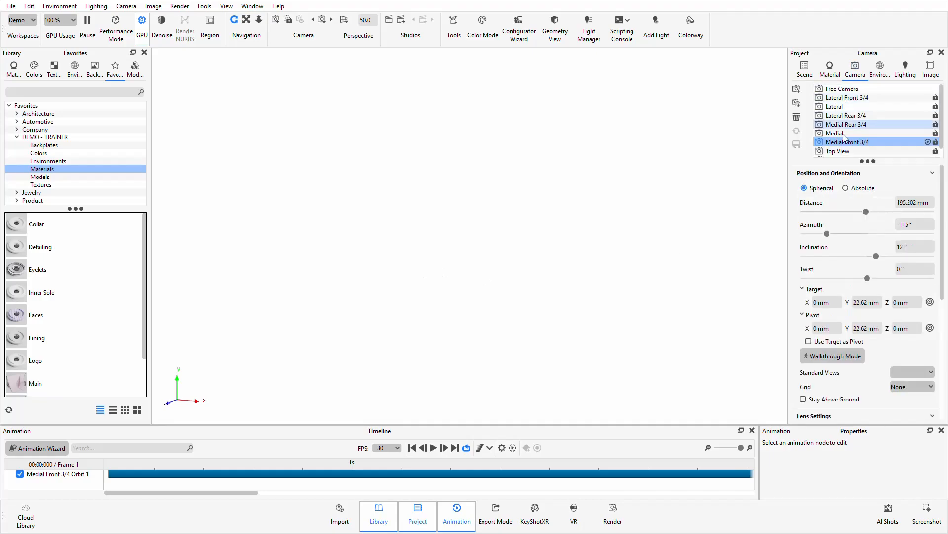
{"action": "left_click", "coordinate": [880, 68]}
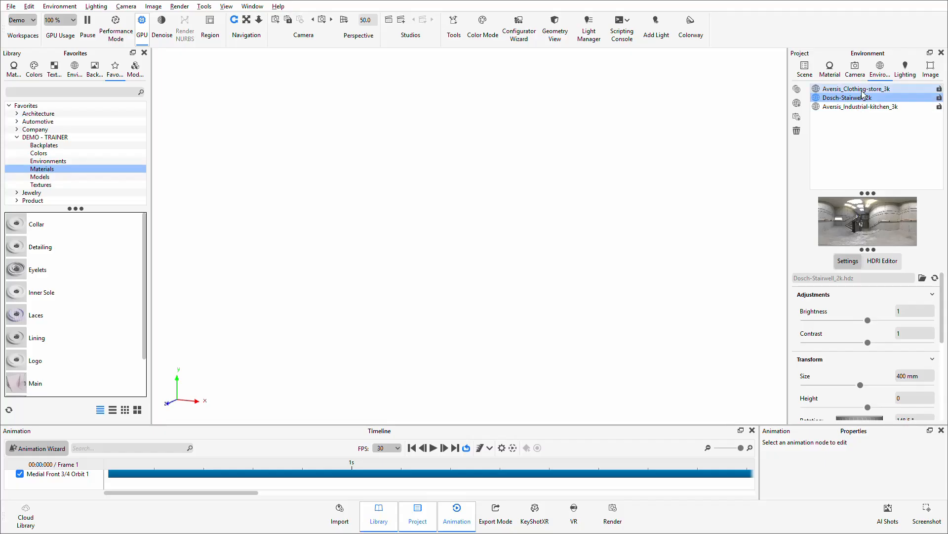
{"action": "left_click", "coordinate": [905, 72]}
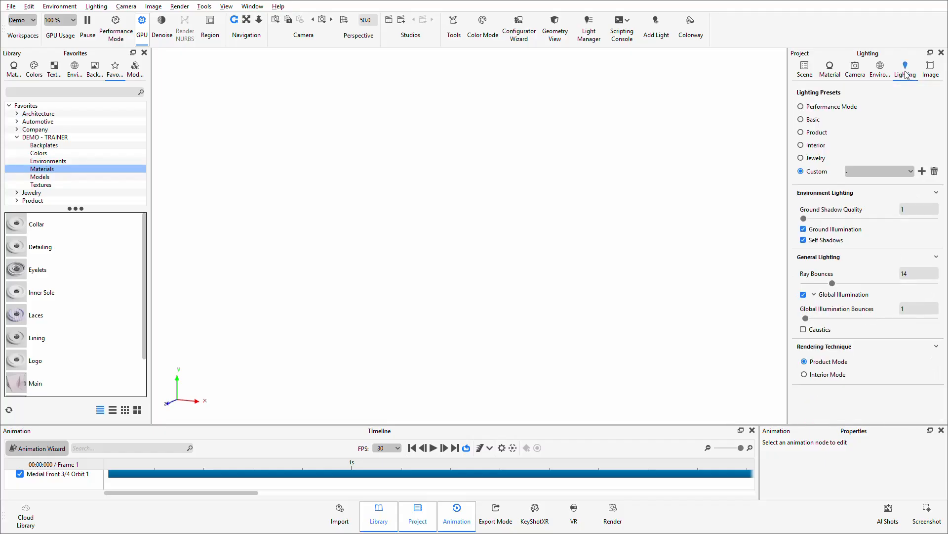
{"action": "left_click", "coordinate": [805, 69]}
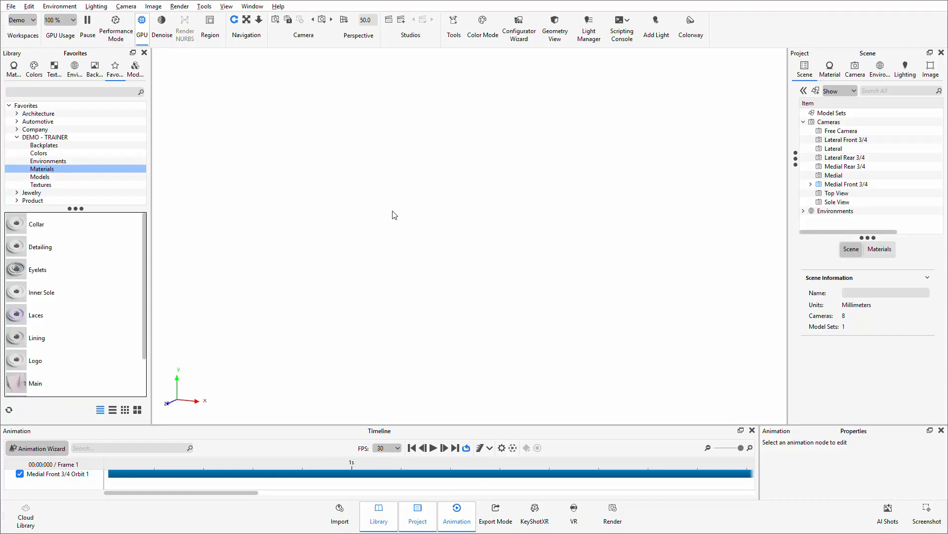
Step: Import only the geometry of Starter Trainer.bip into a new model set, centered and snapped to the ground
{"action": "key", "text": "ctrl+i"}
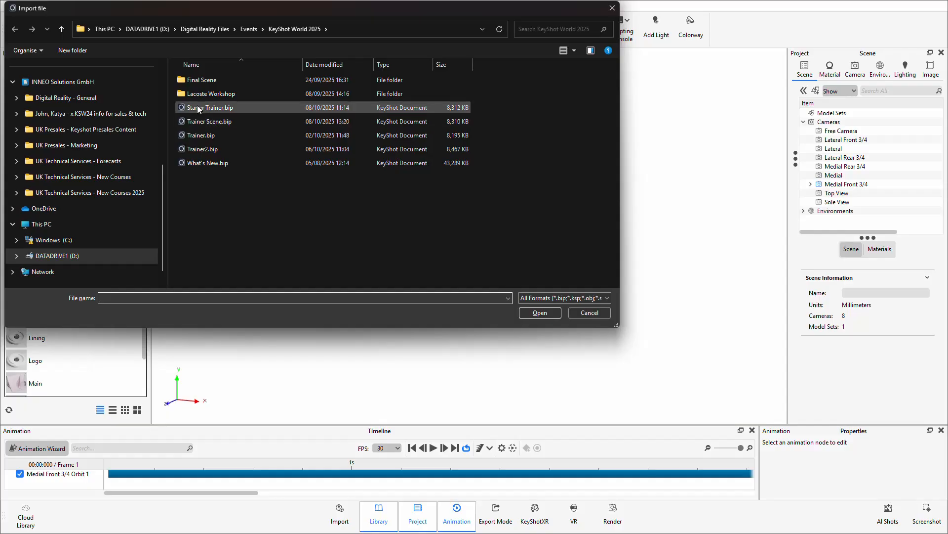
{"action": "left_click", "coordinate": [207, 108]}
{"action": "left_click", "coordinate": [544, 312]}
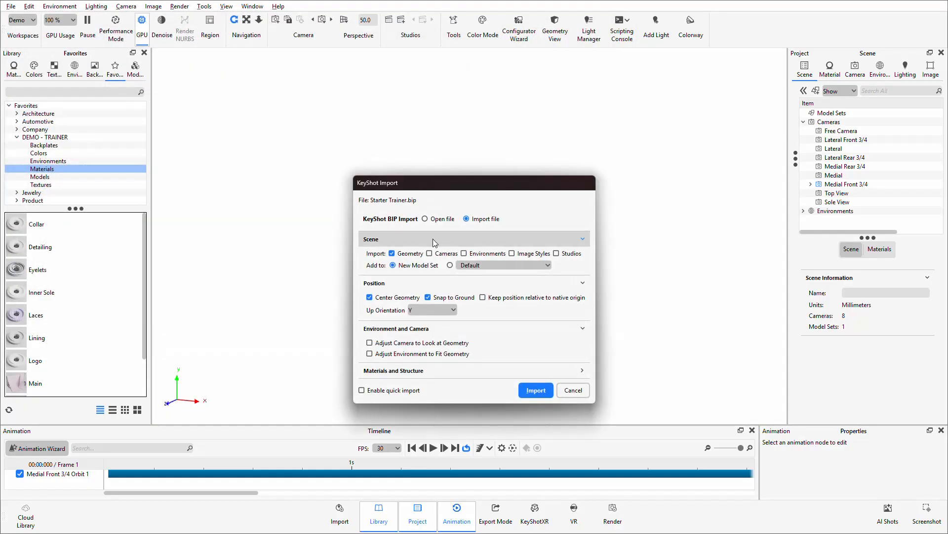
{"action": "left_click", "coordinate": [533, 393]}
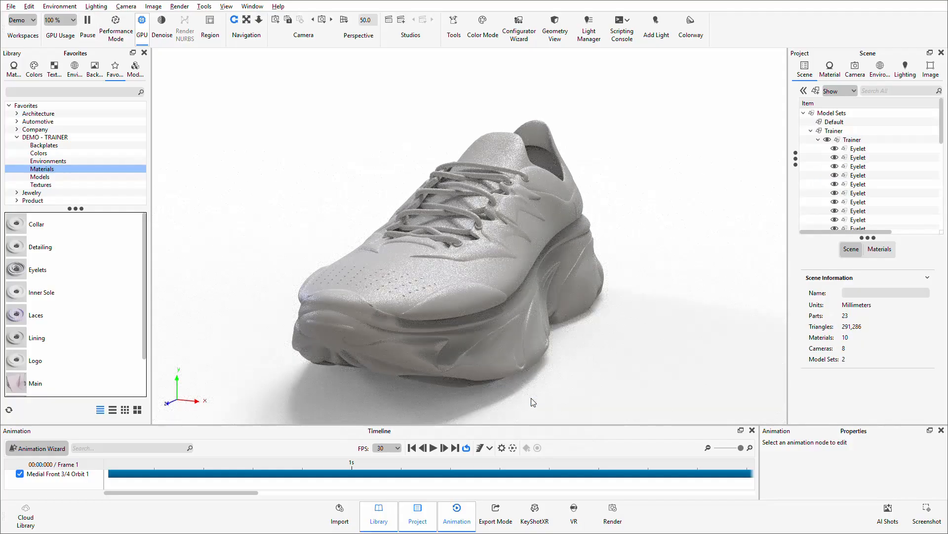
Step: Apply the Trainer material template to the whole scene and play the camera's orbit animation
{"action": "left_click", "coordinate": [453, 25]}
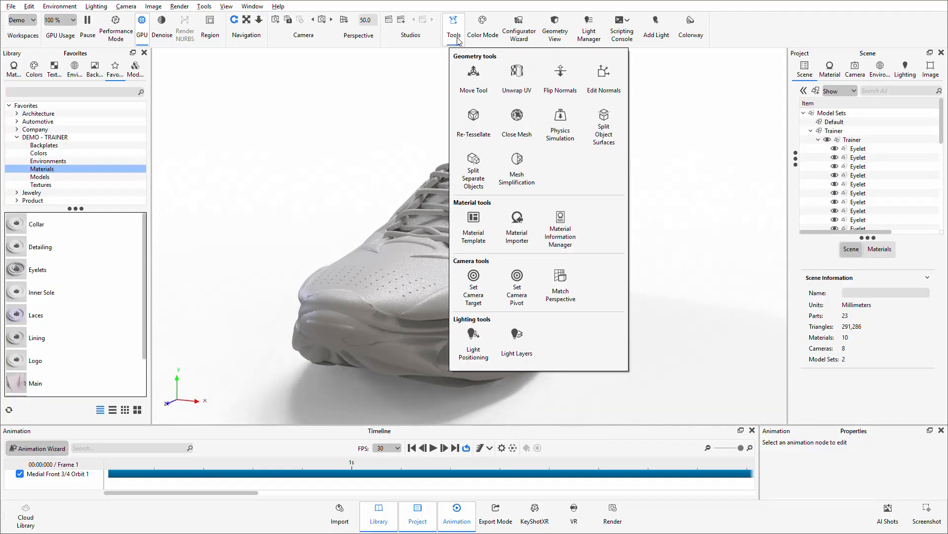
{"action": "left_click", "coordinate": [478, 221]}
{"action": "left_click", "coordinate": [349, 346]}
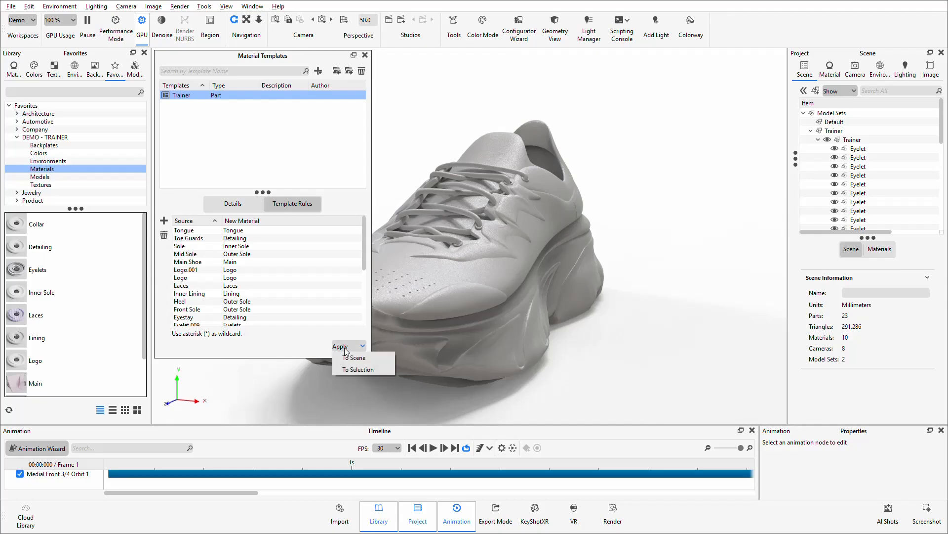
{"action": "left_click", "coordinate": [356, 364]}
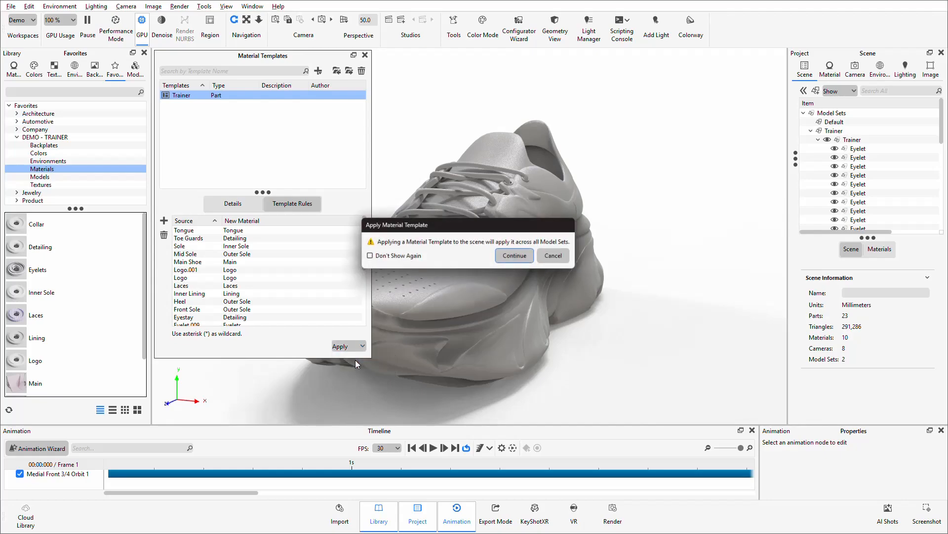
{"action": "left_click", "coordinate": [511, 261]}
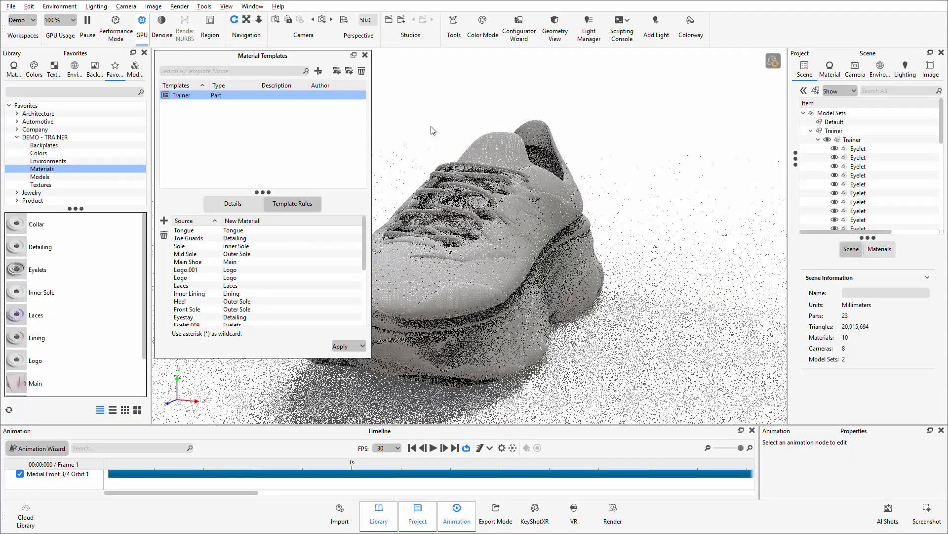
{"action": "left_click", "coordinate": [433, 448]}
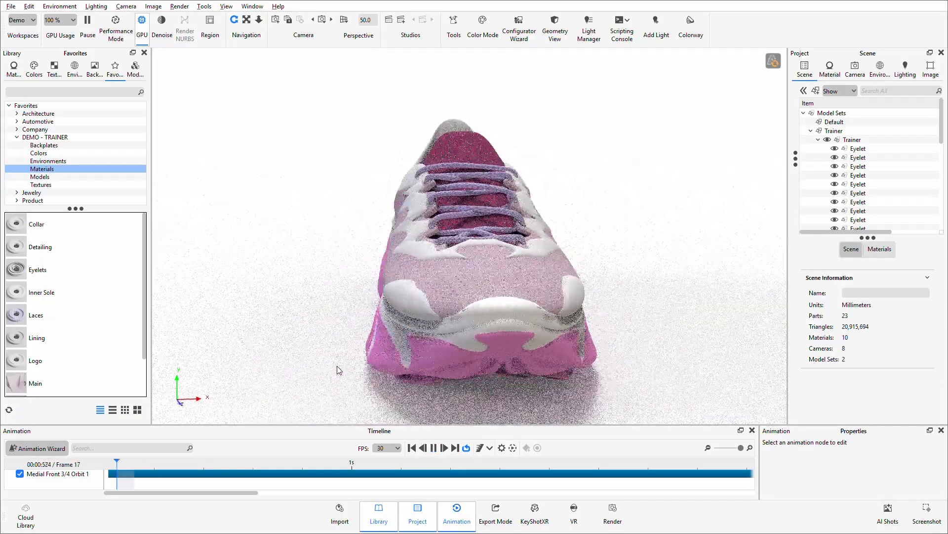